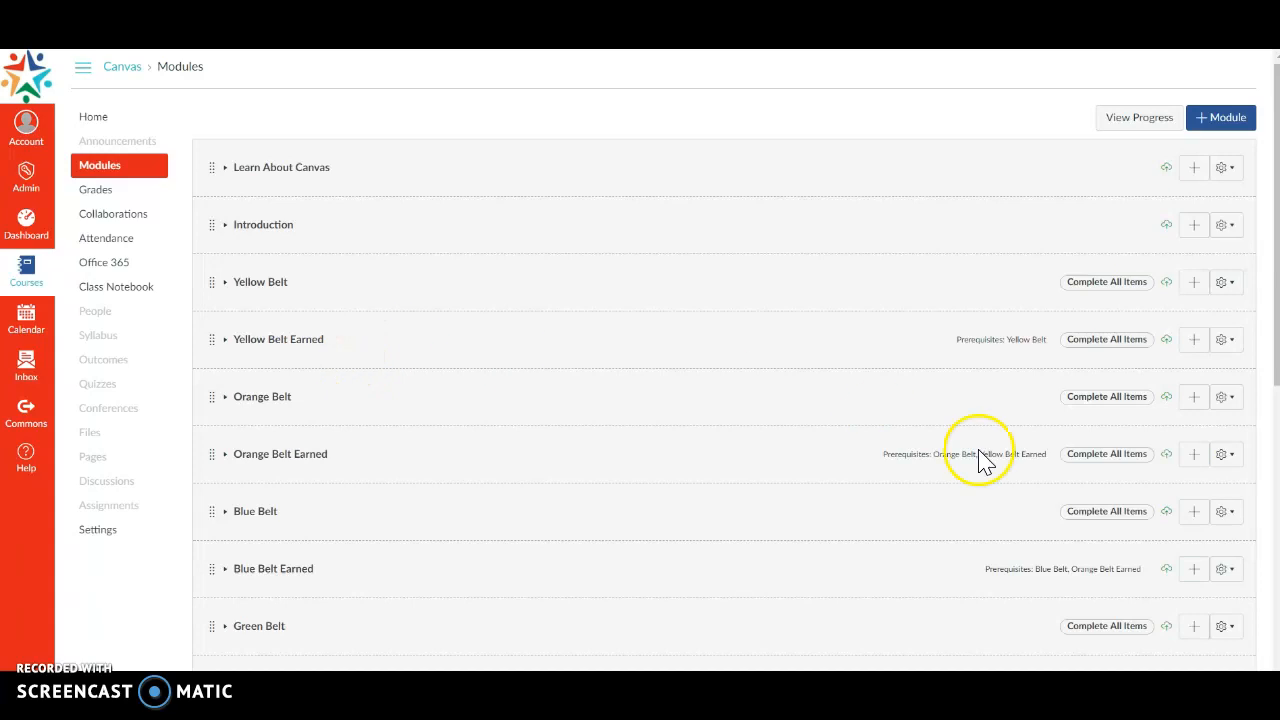
Add a new assignment named "Videos" without indentation to the Thursdays module and publish it.
scroll(1146, 460, down, 5)
scroll(1140, 489, down, 1)
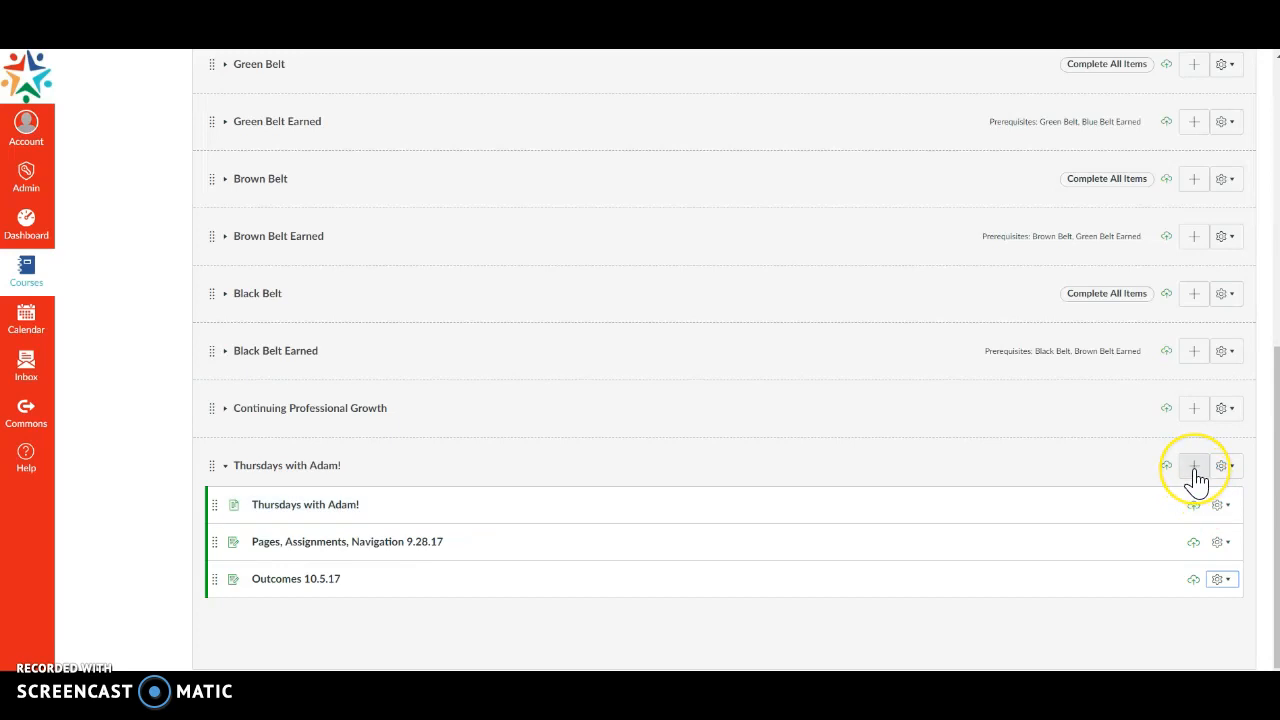
click(1194, 466)
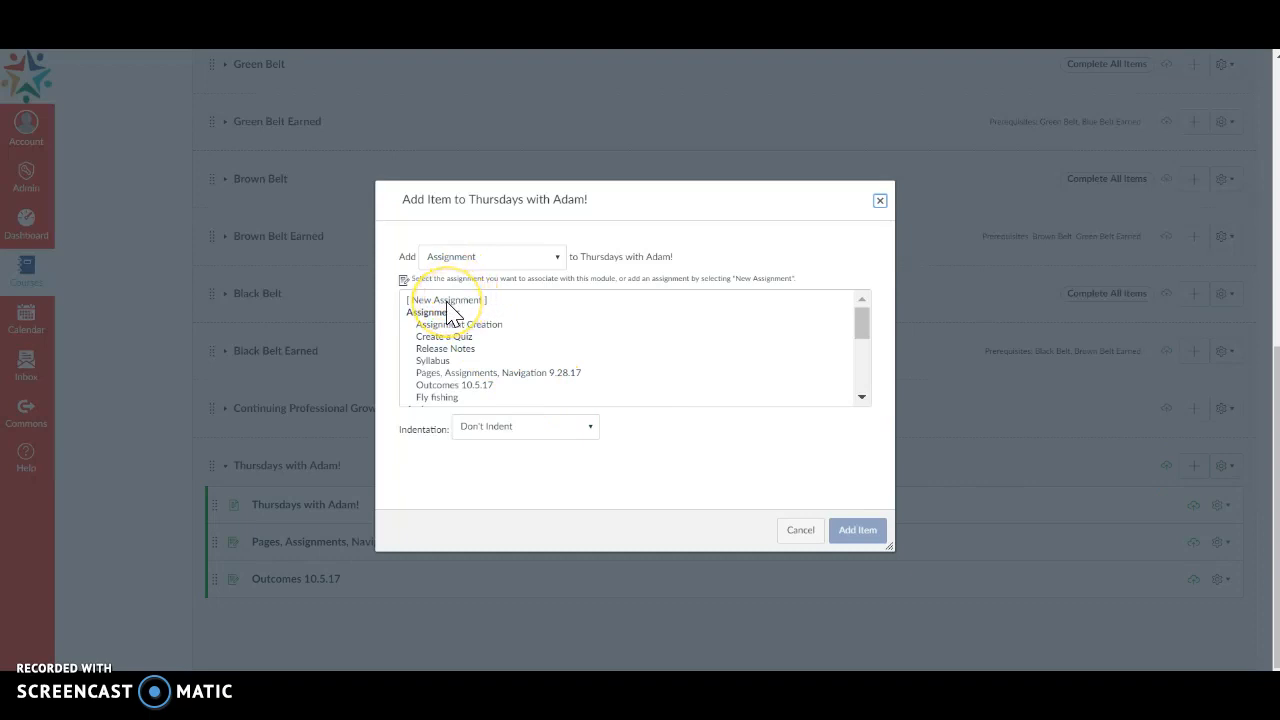
click(558, 260)
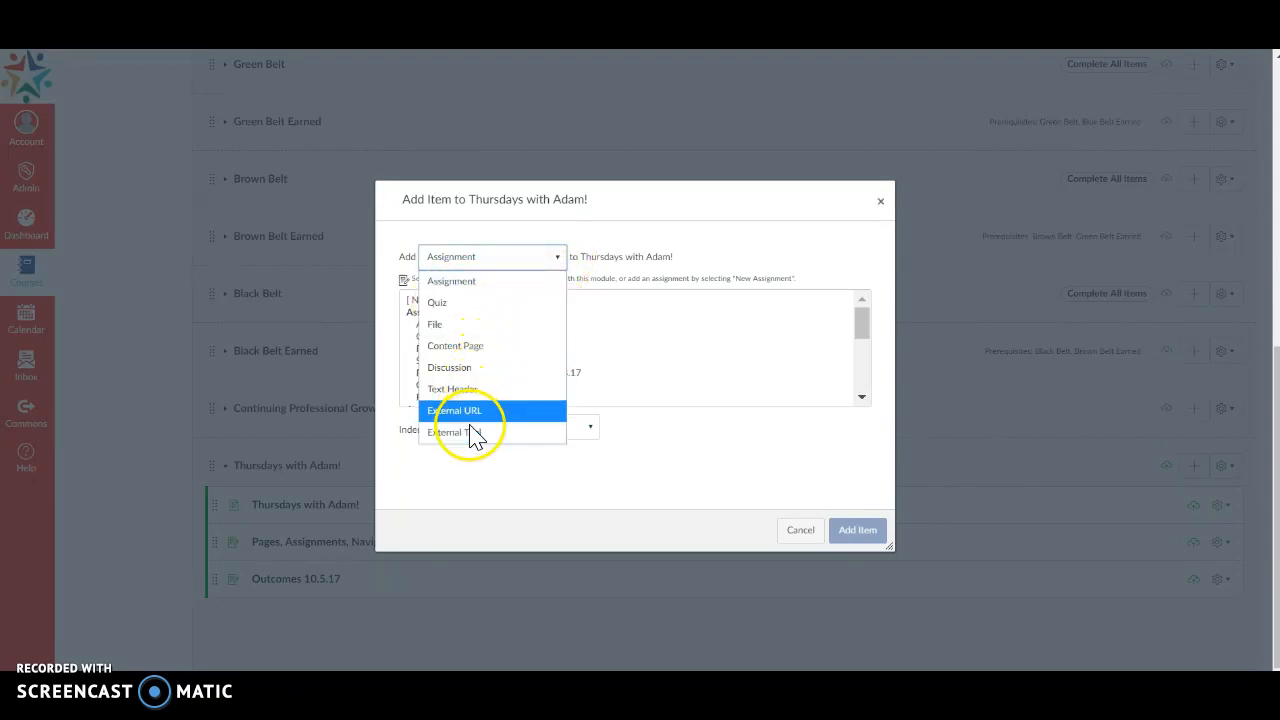
click(463, 286)
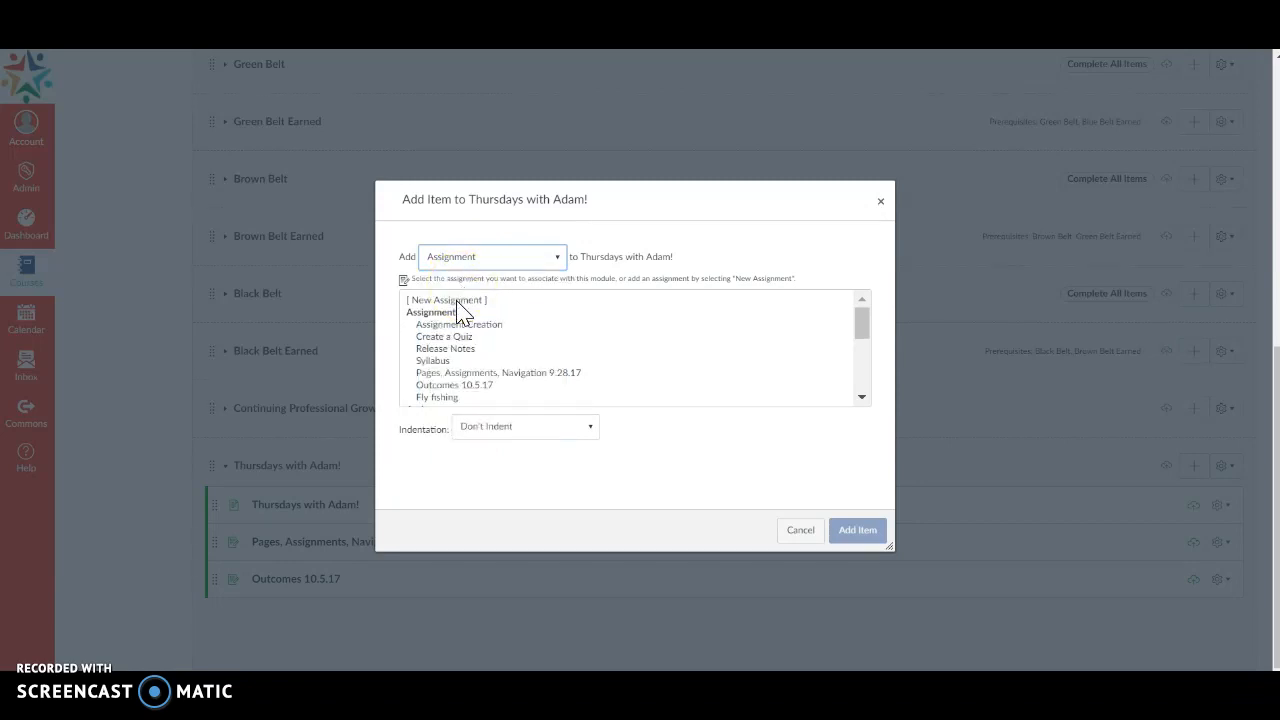
click(457, 303)
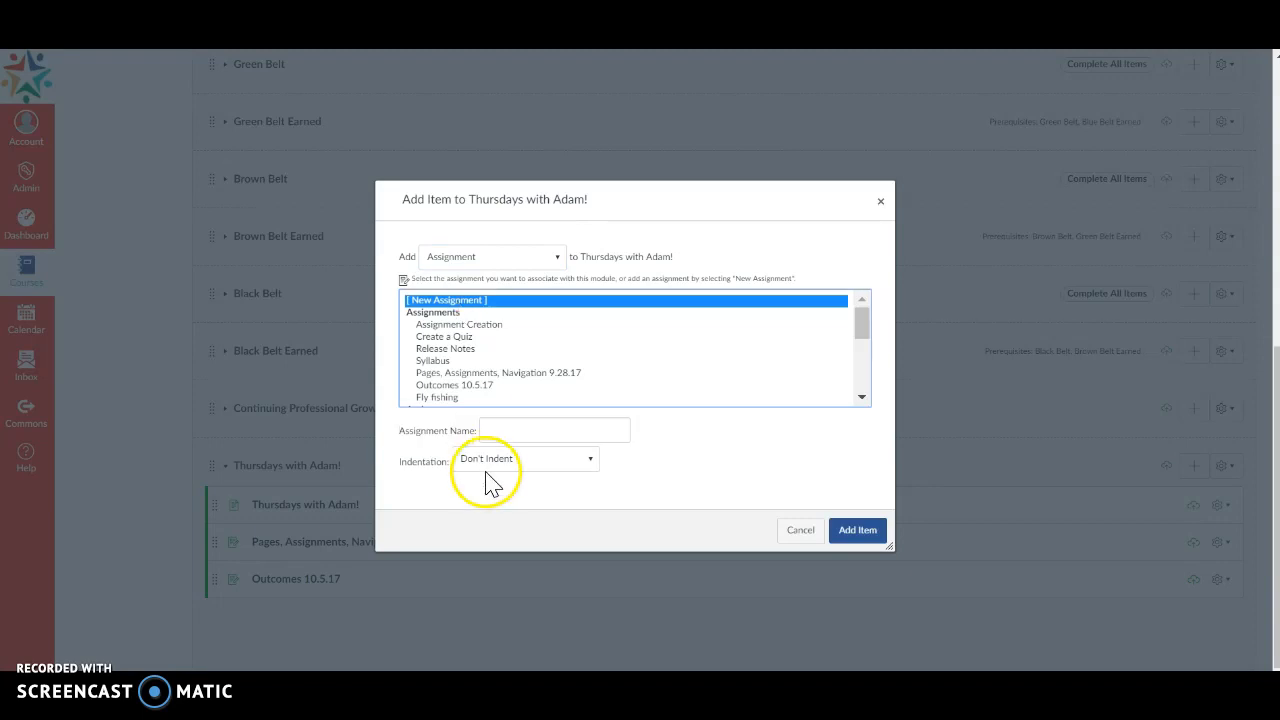
click(491, 434)
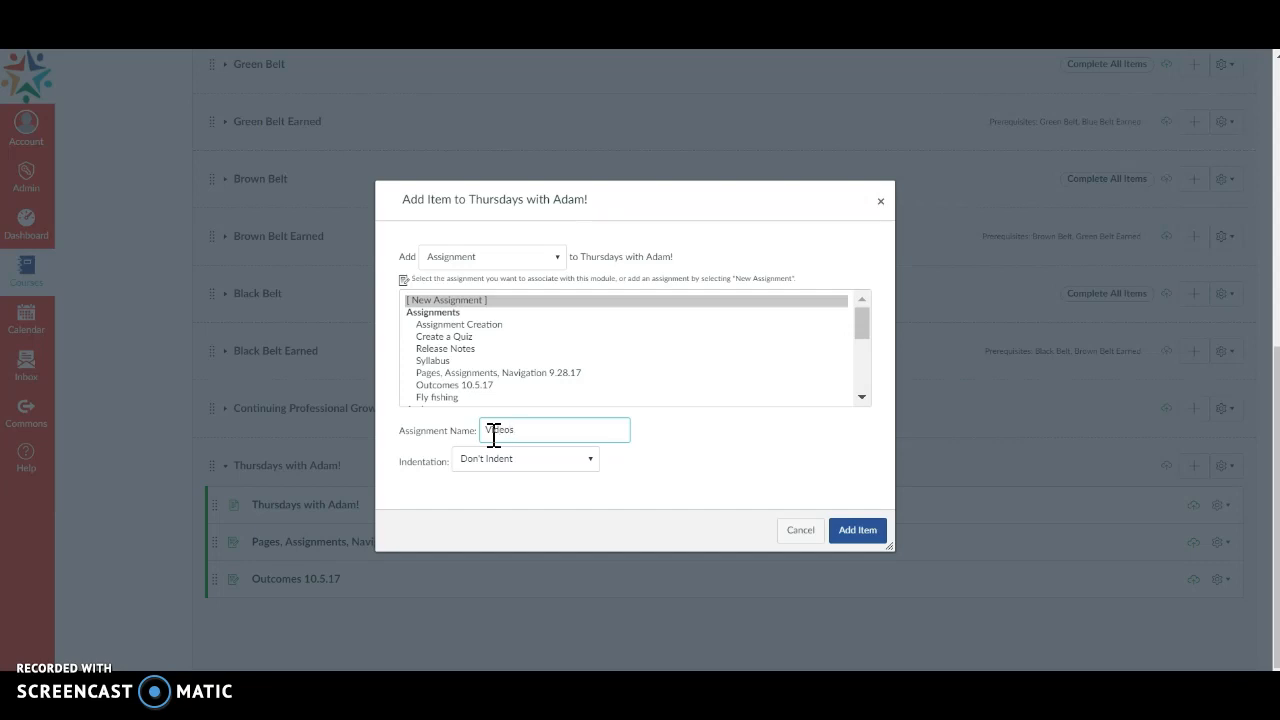
click(590, 462)
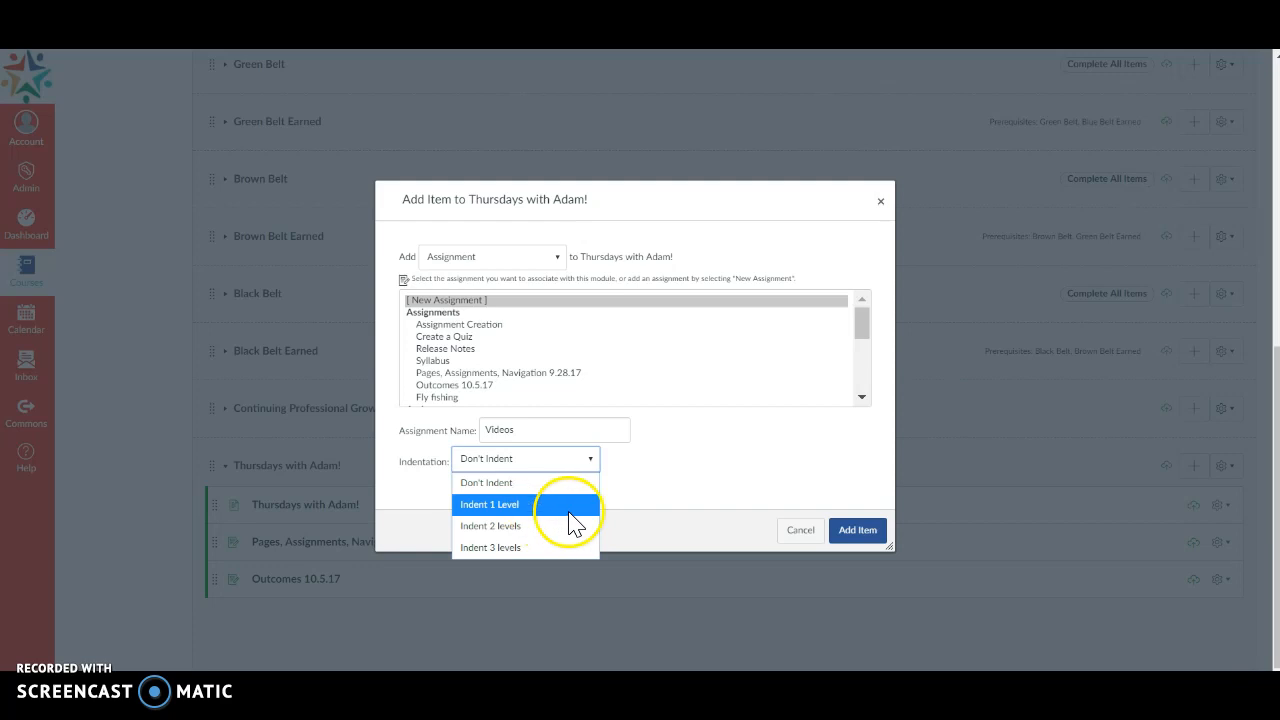
click(712, 540)
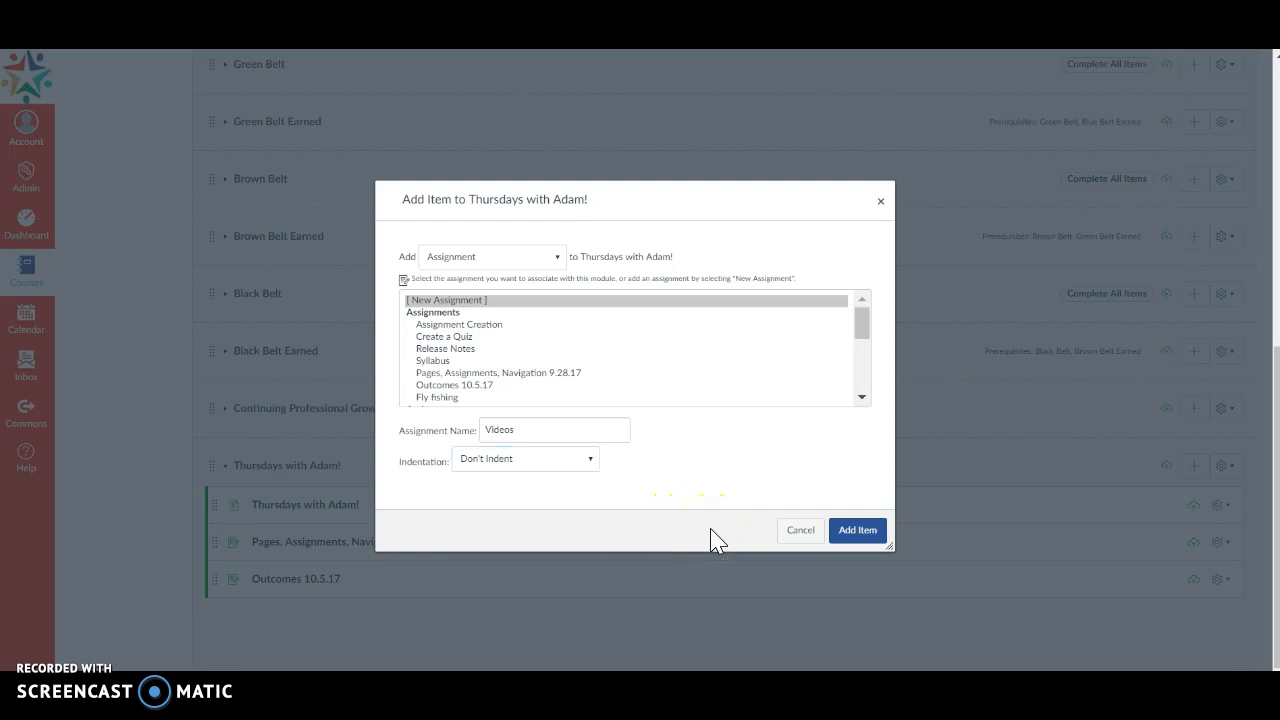
click(853, 538)
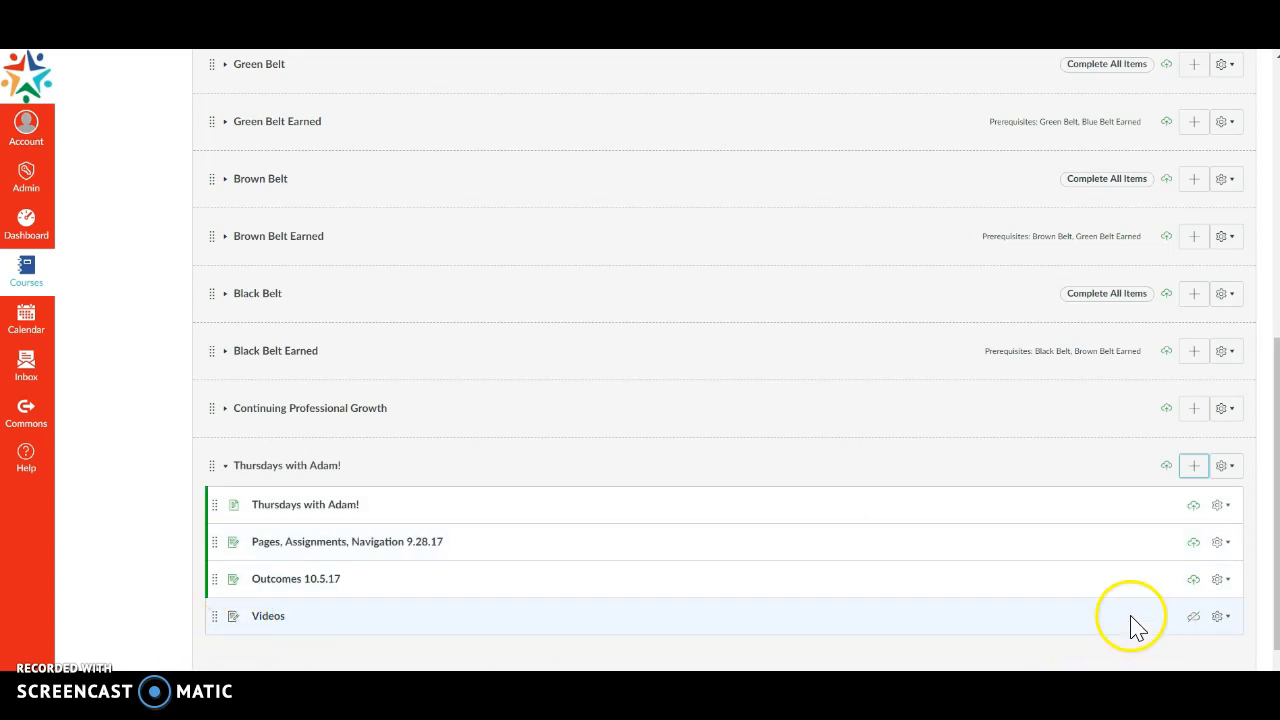
click(1193, 616)
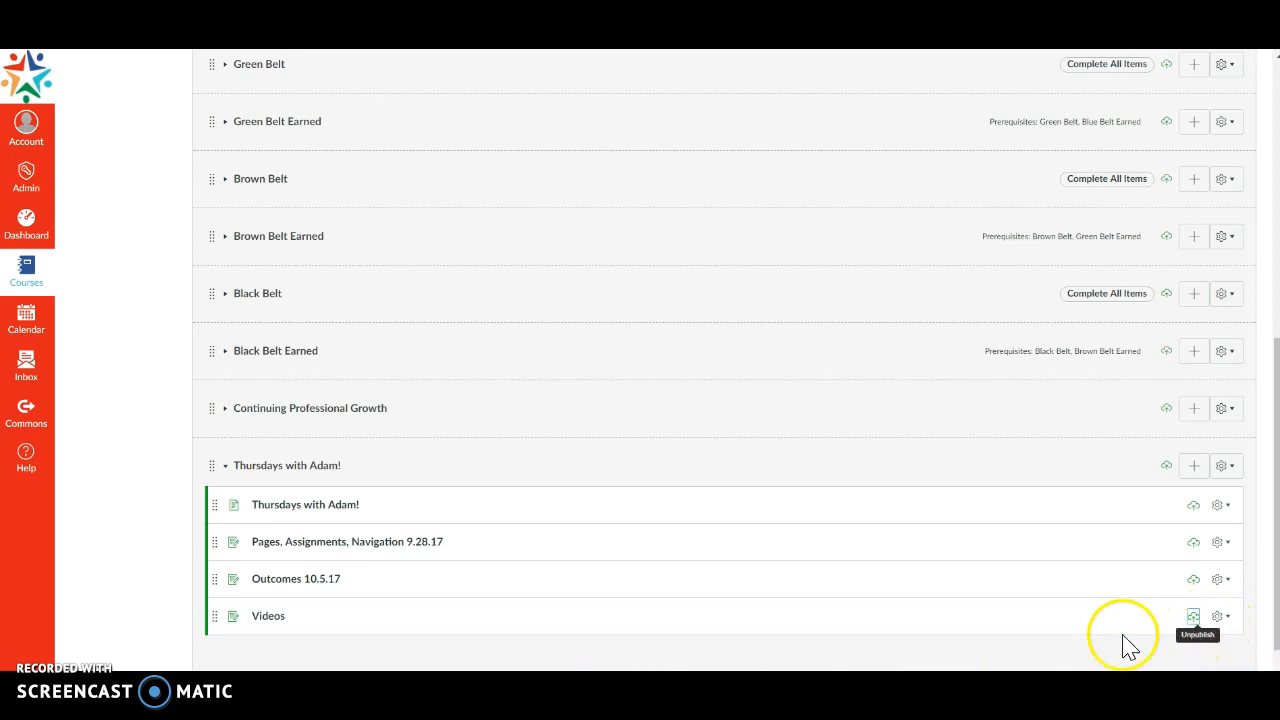
Edit the Videos assignment and embed the YouTube video "Fly Fishing for Trout in the Mountains", found by searching for "flyfishing".
click(267, 617)
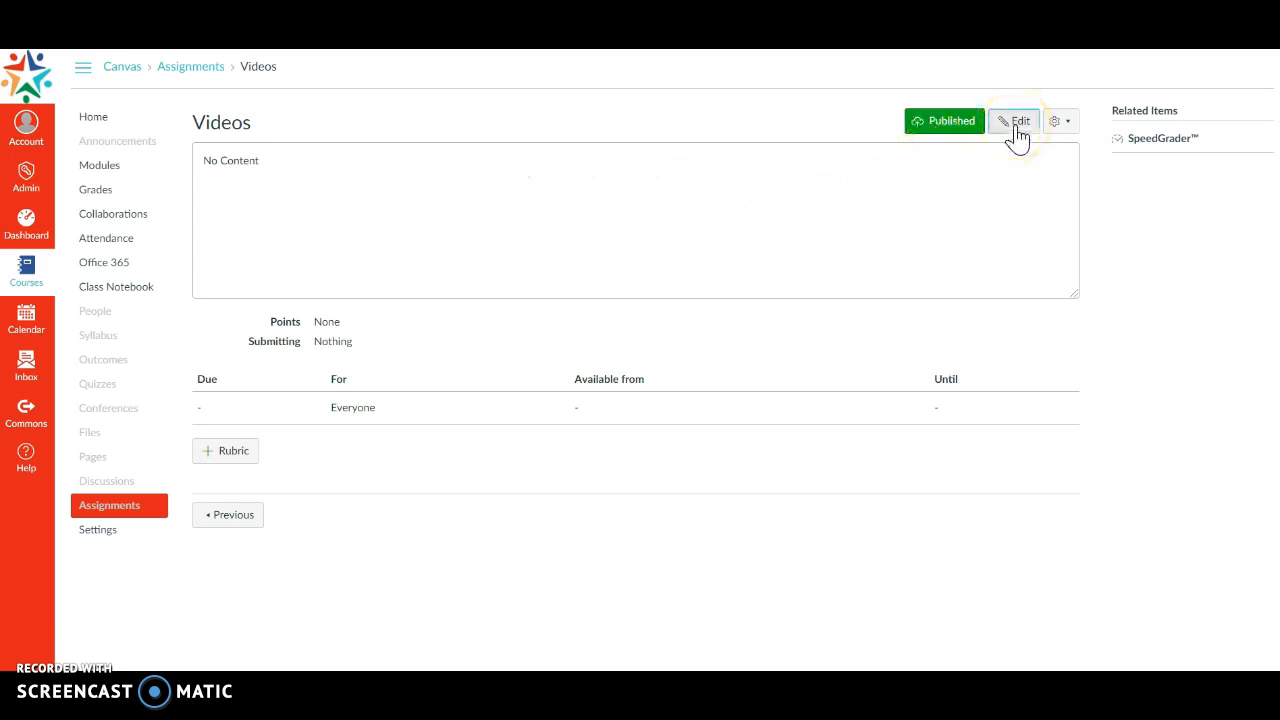
click(1016, 126)
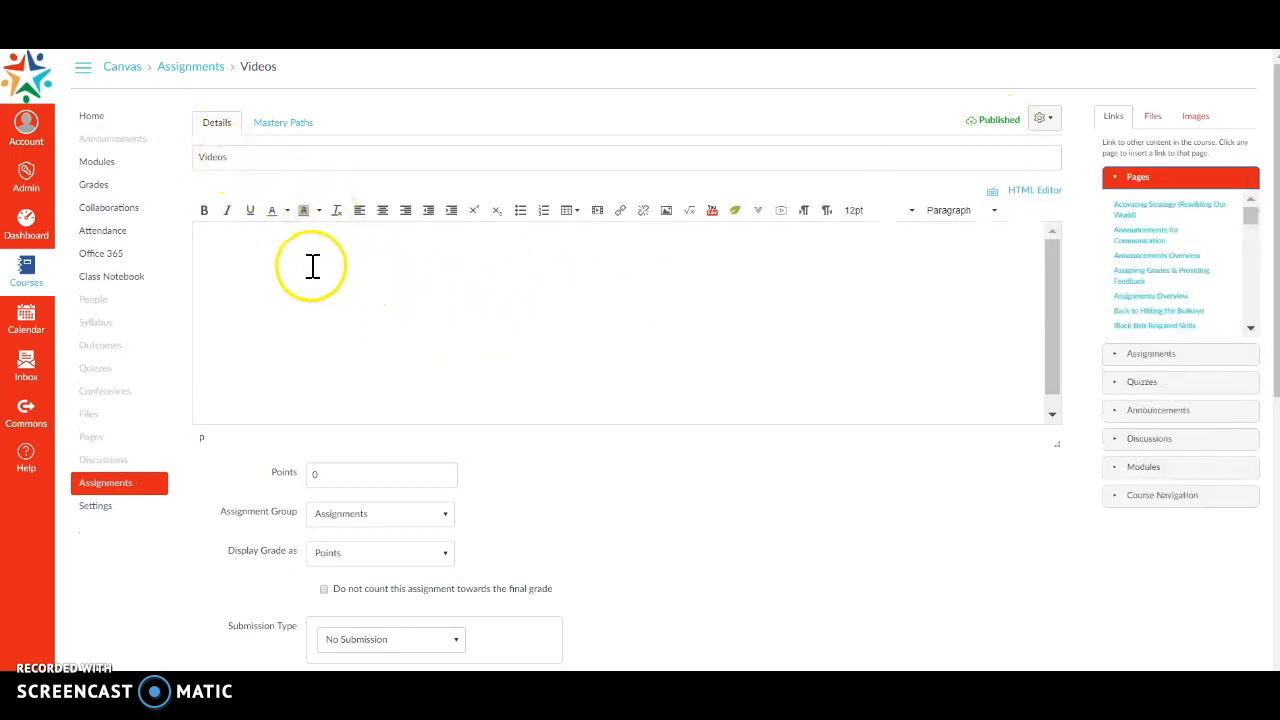
click(712, 212)
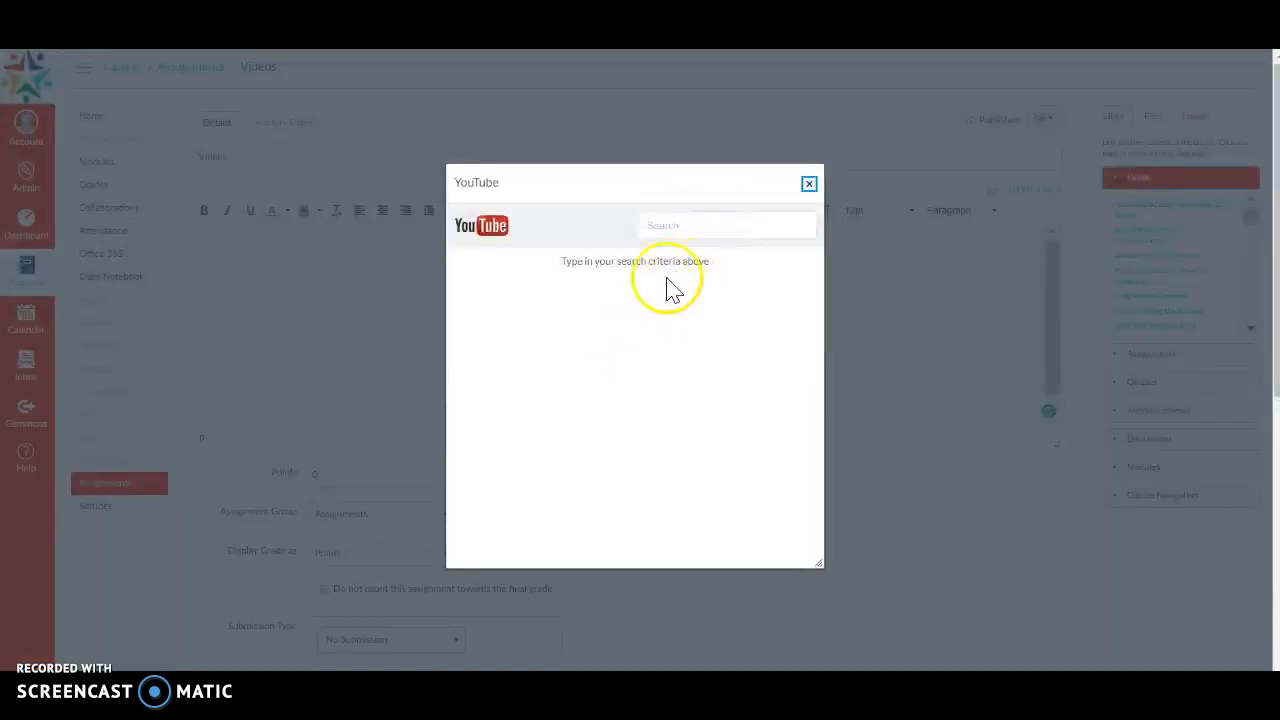
click(668, 226)
text(flyfishing)
click(662, 249)
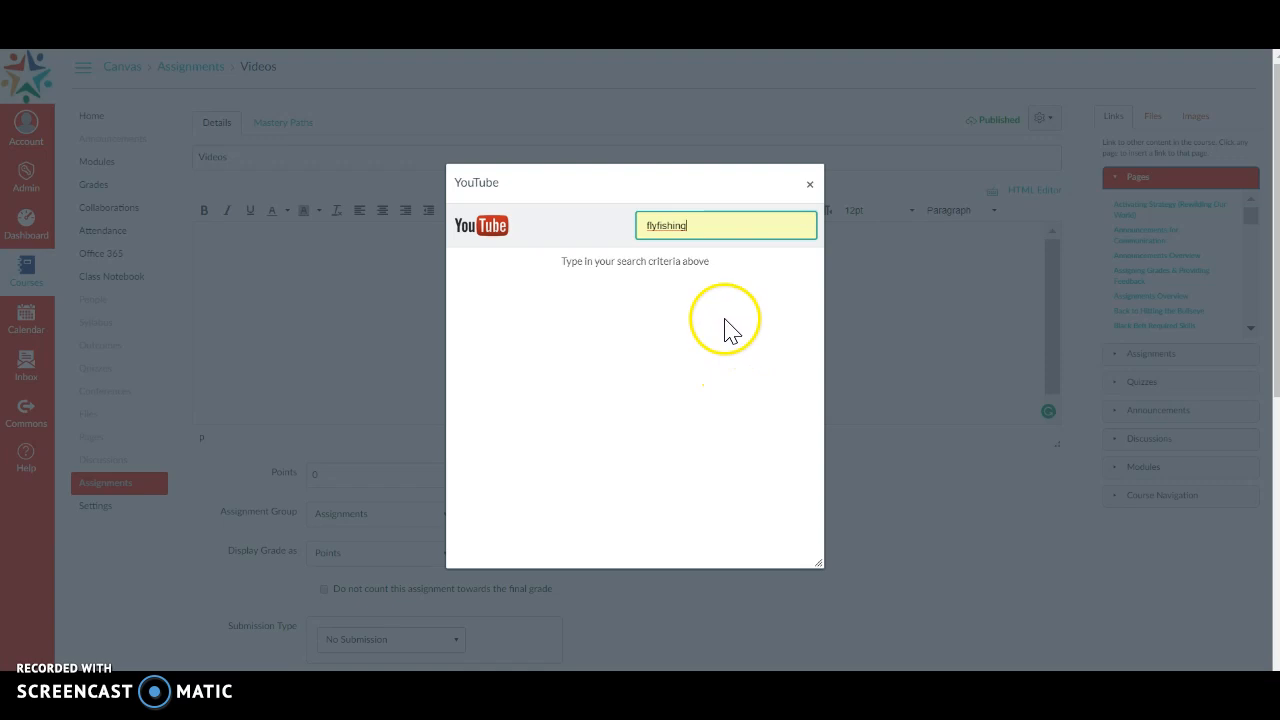
key(Return)
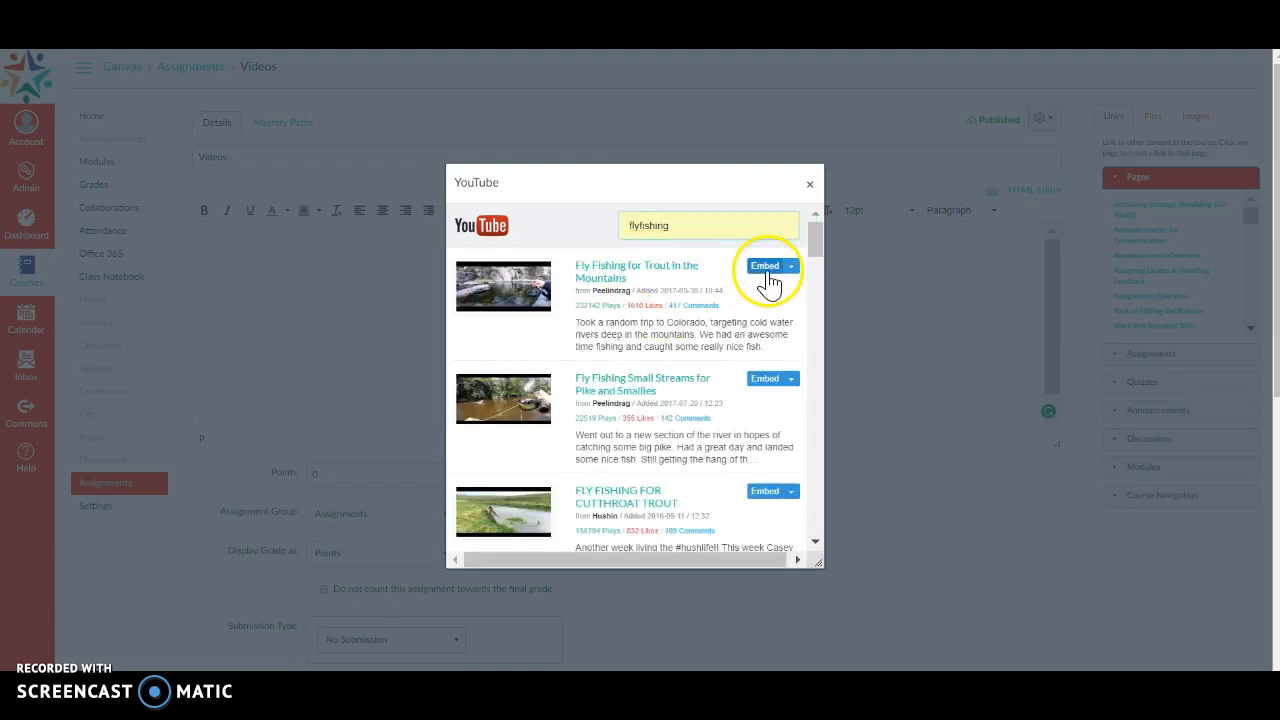
click(766, 268)
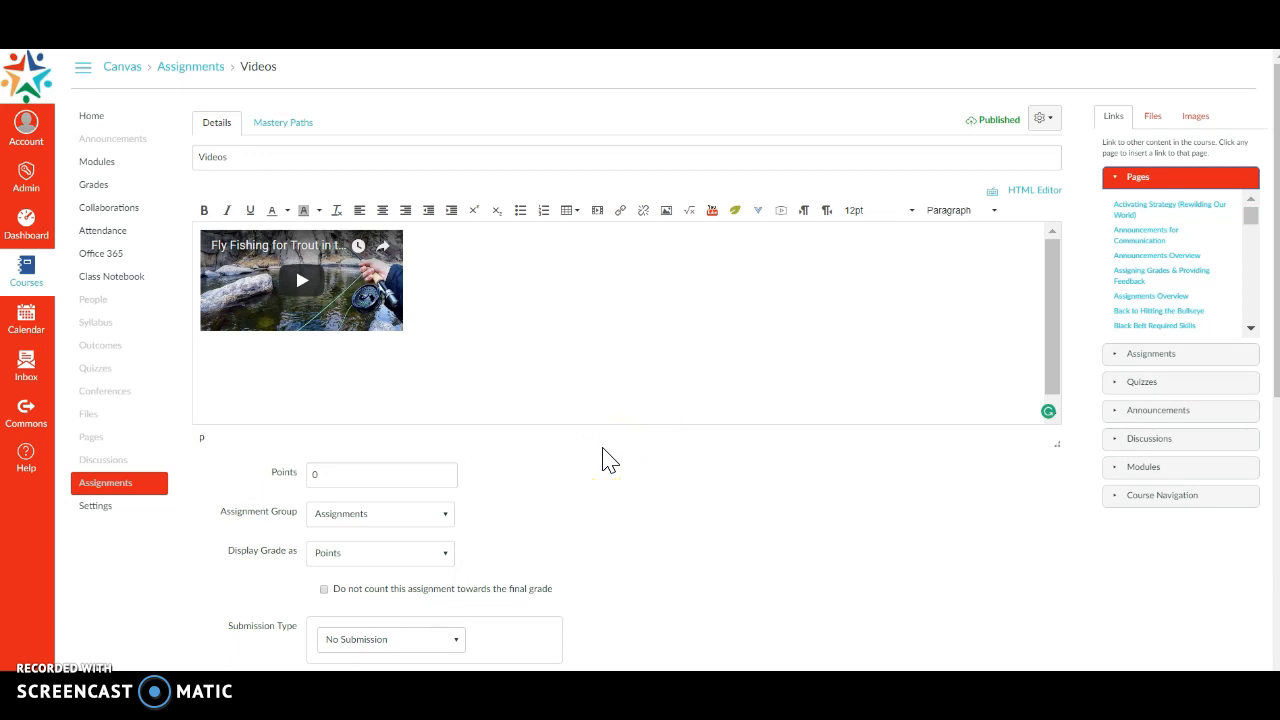
Try Not Graded as the Videos assignment's grade display and return it to Points.
scroll(610, 460, down, 2)
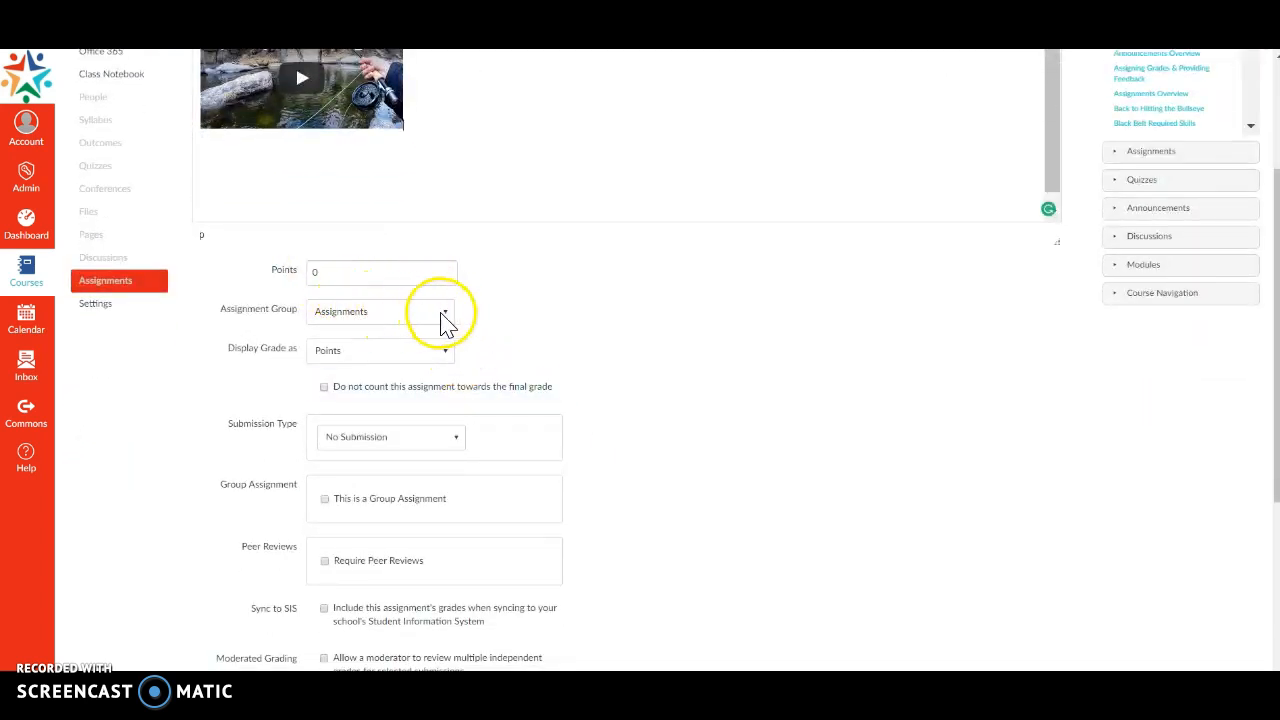
click(444, 362)
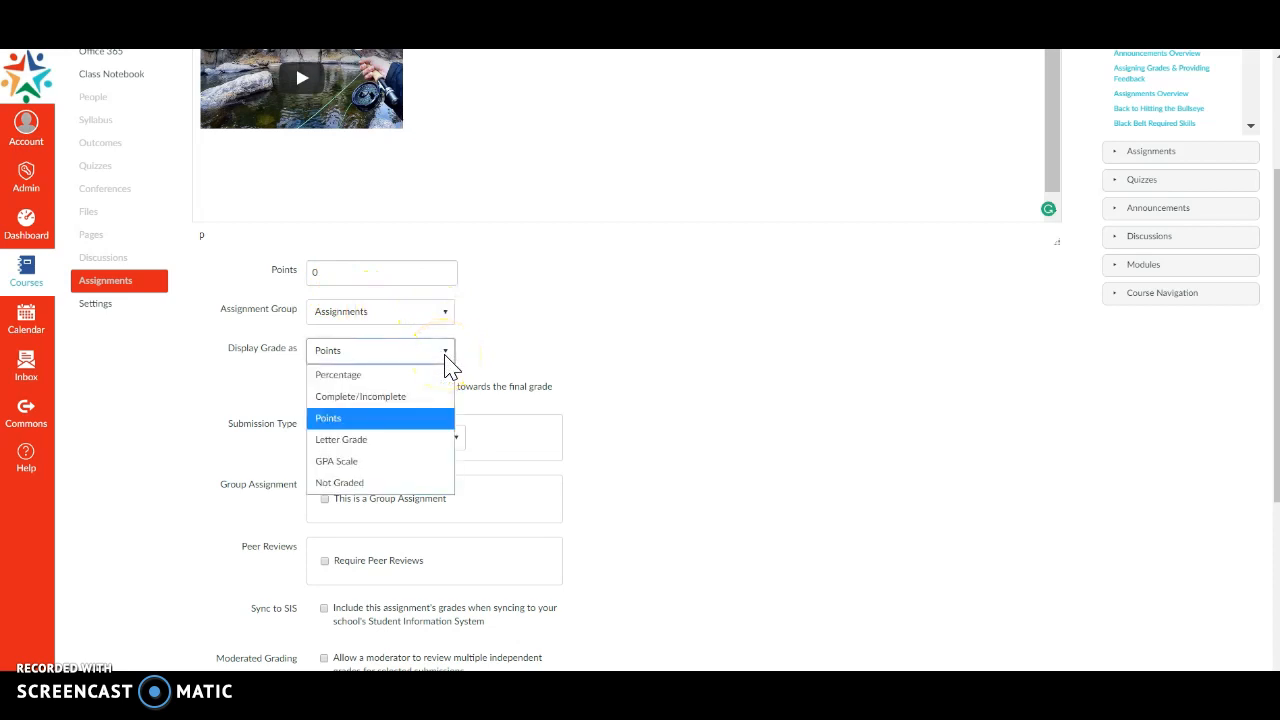
click(372, 483)
click(603, 378)
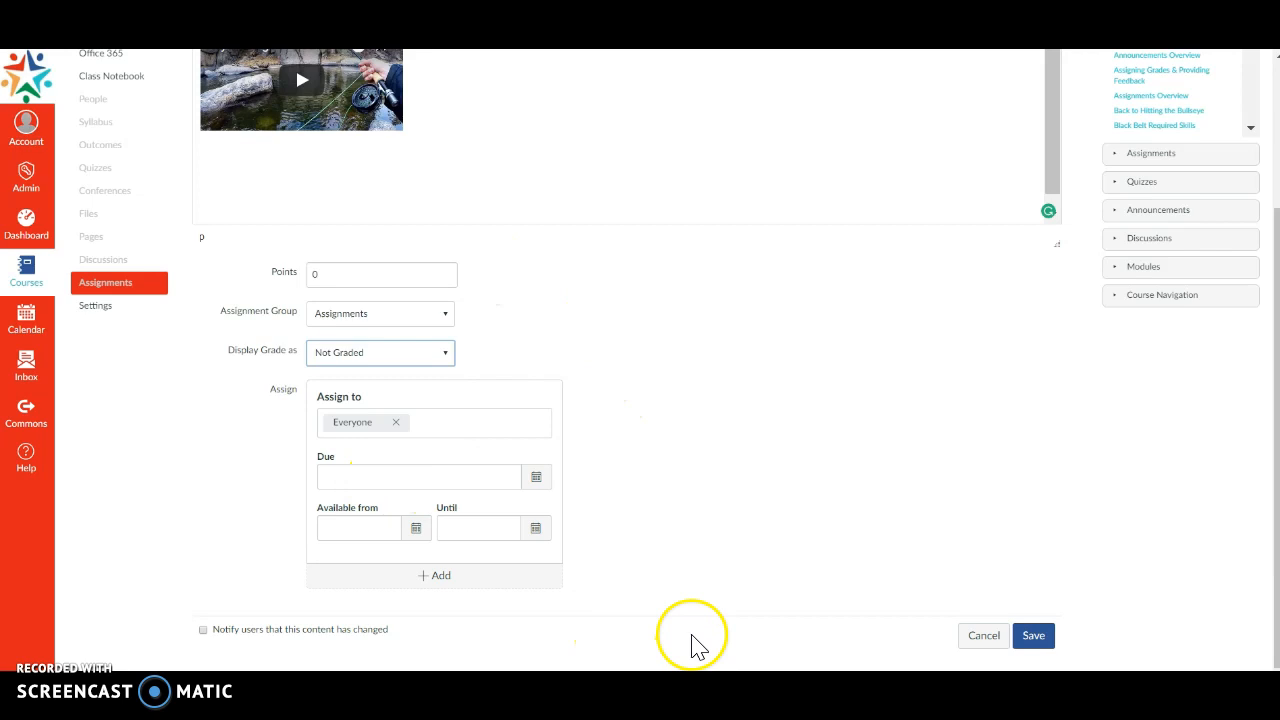
click(450, 358)
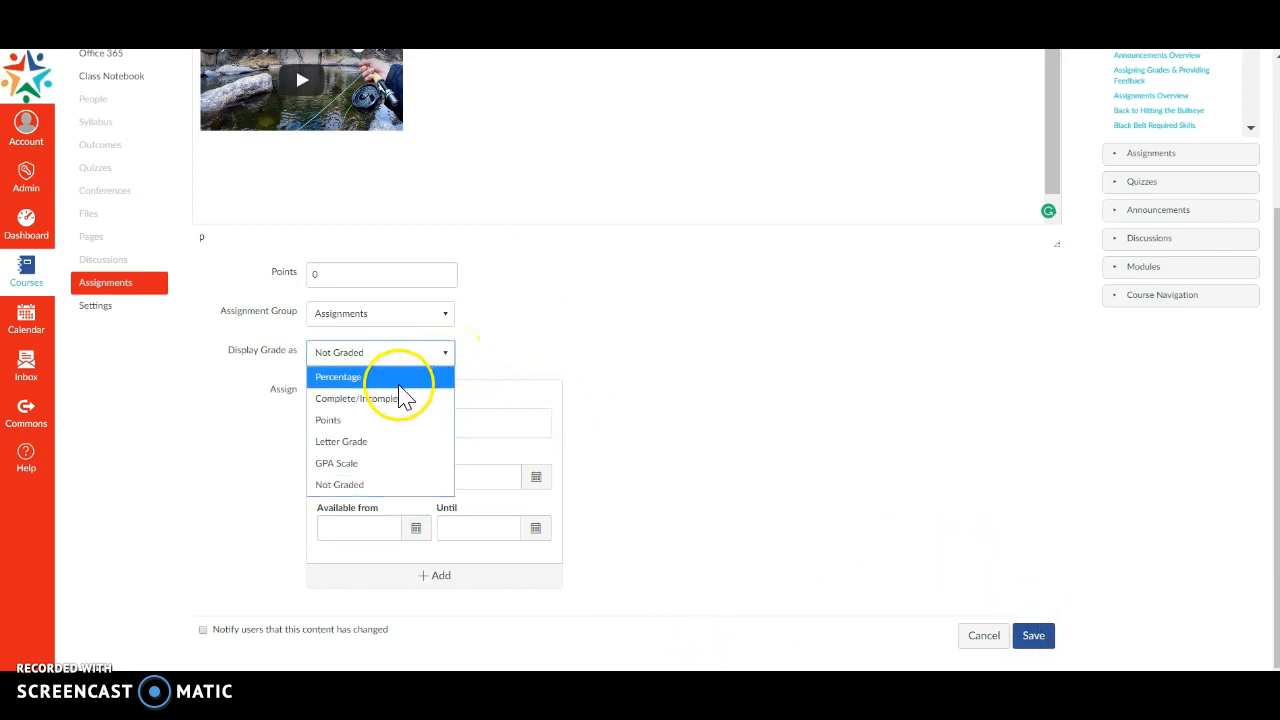
click(335, 425)
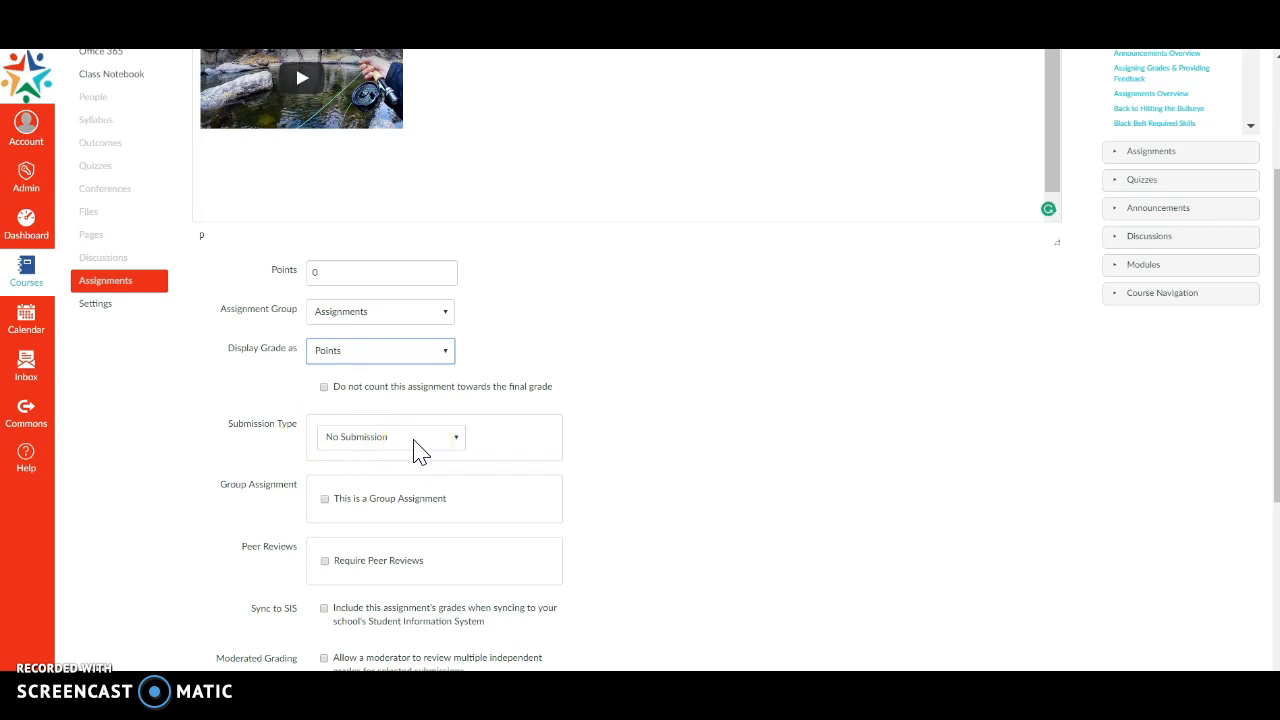
Set the Videos assignment's grade display to Not Graded and save the assignment.
click(443, 352)
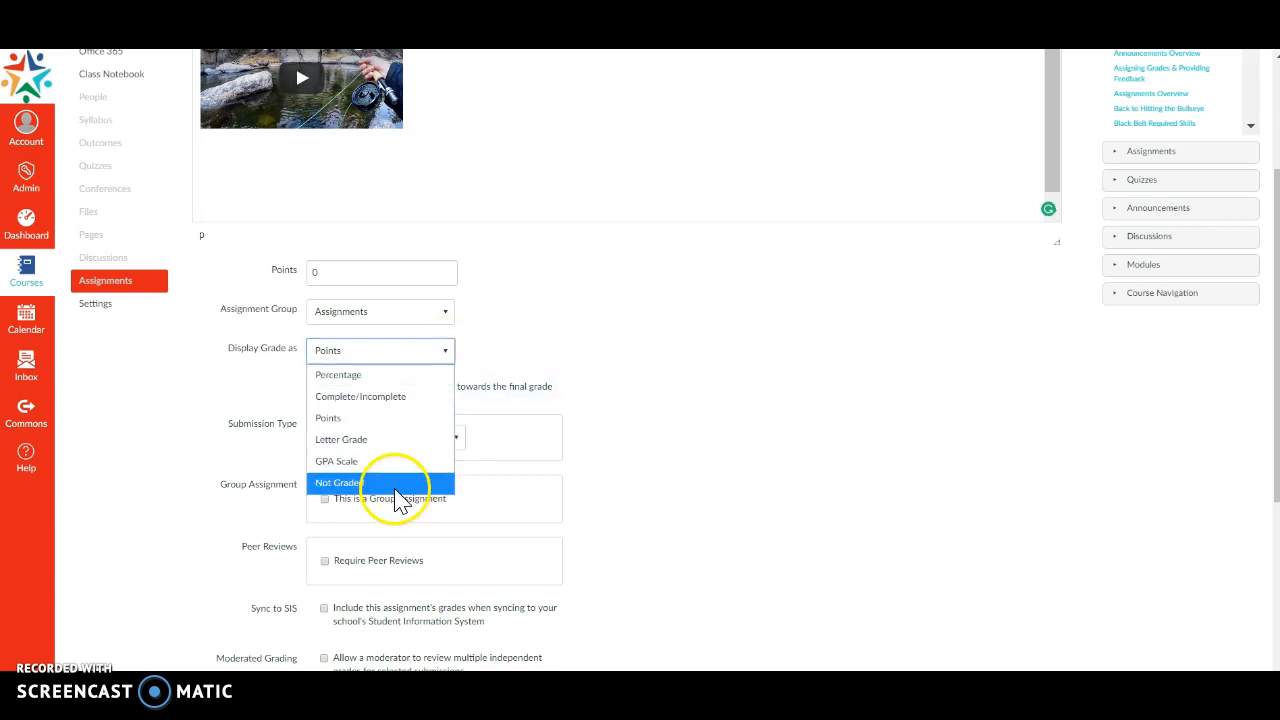
click(398, 483)
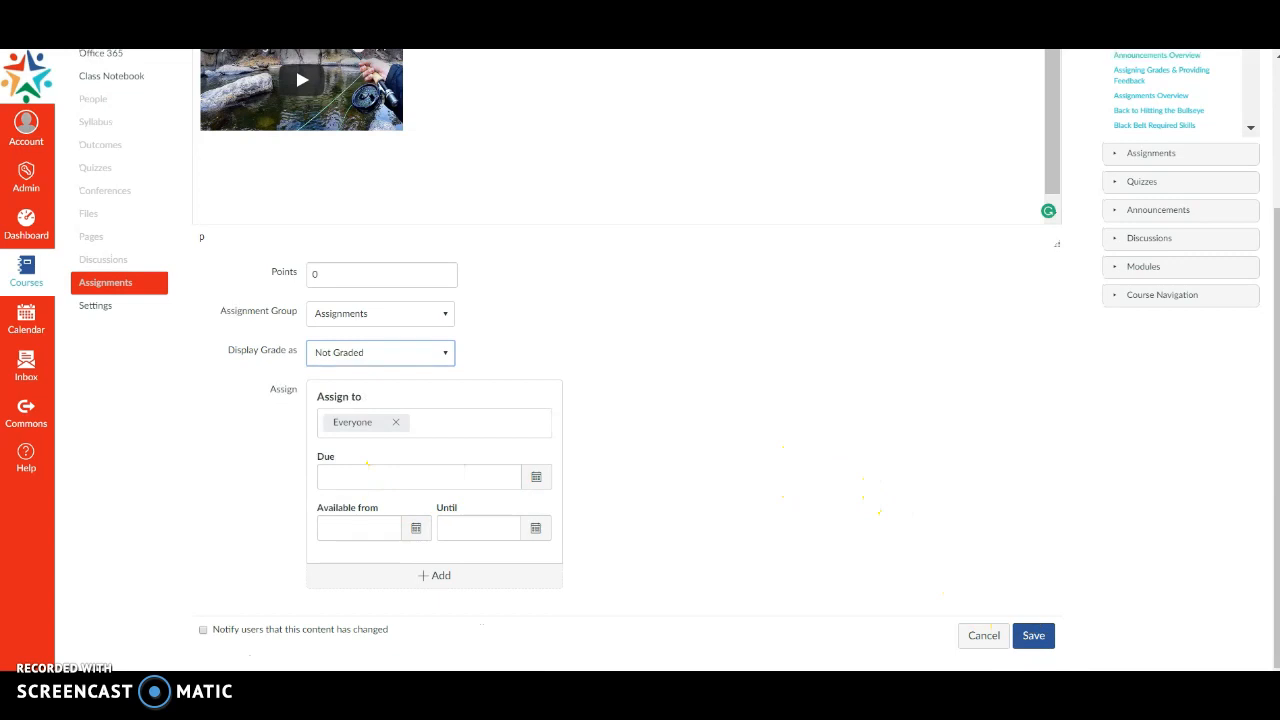
click(1035, 638)
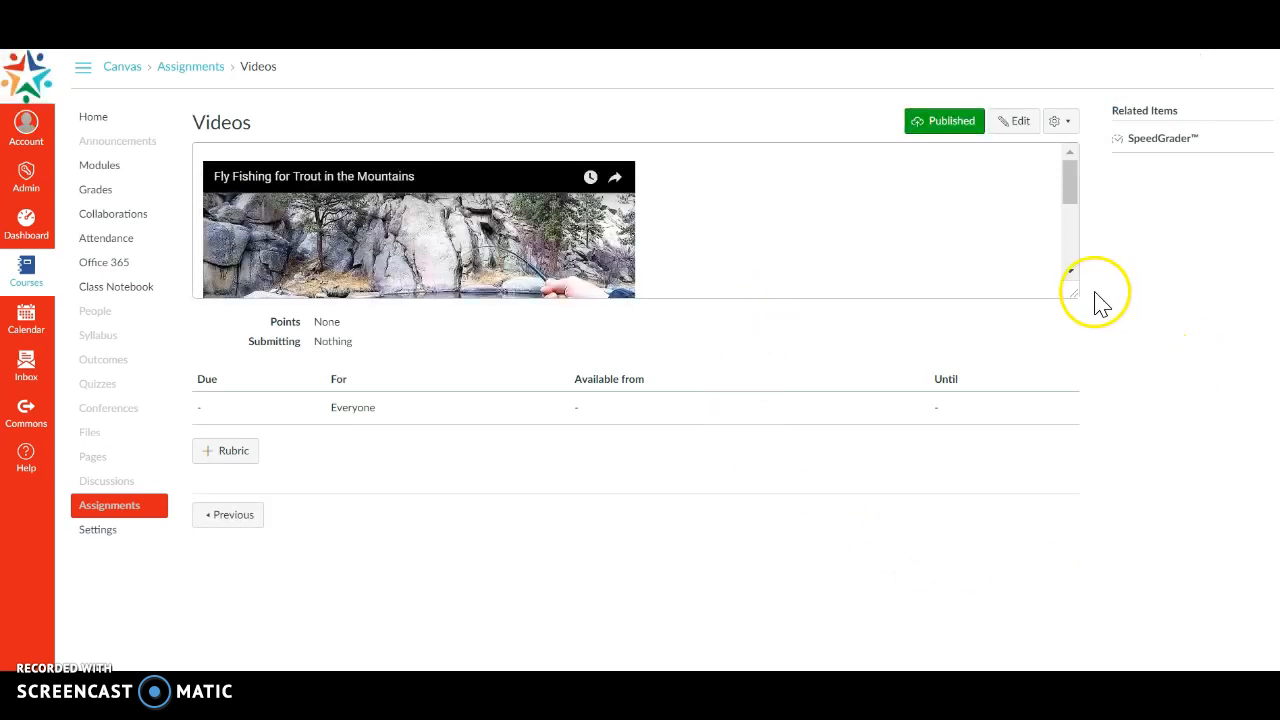
Enlarge the saved assignment's description area to fit the whole video and review the details below it.
drag(1070, 293, 1057, 545)
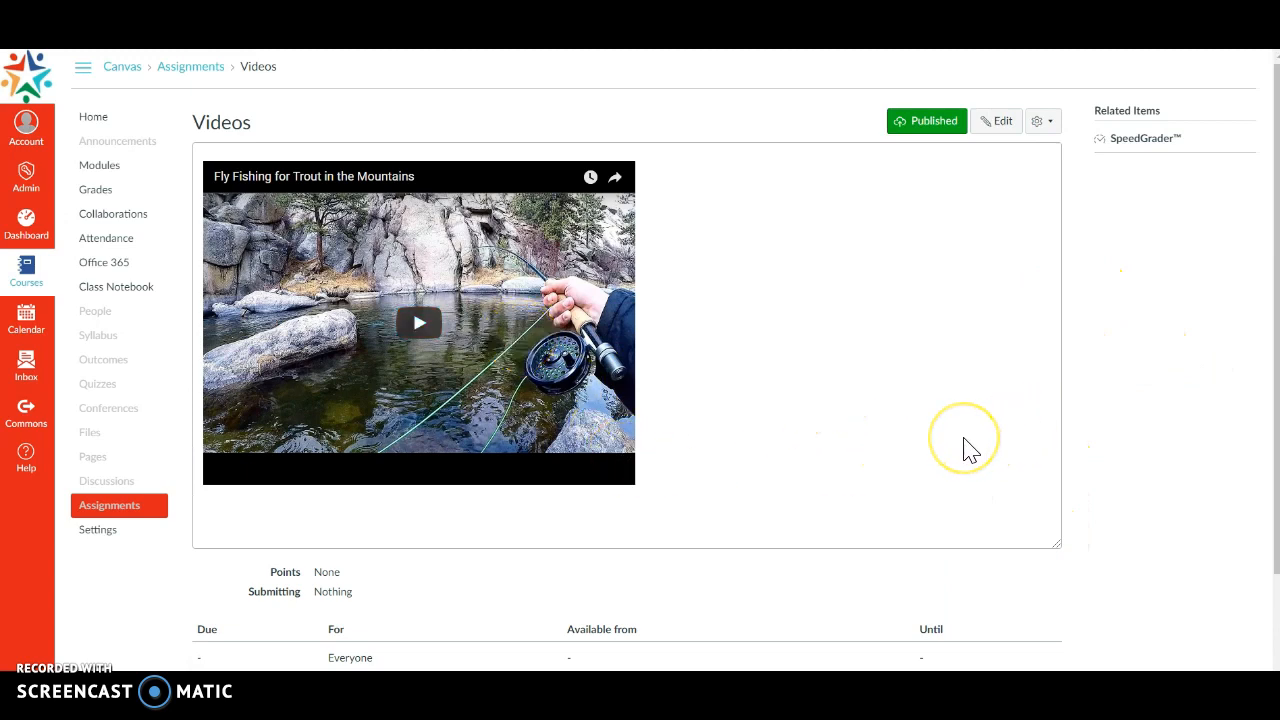
scroll(966, 448, down, 2)
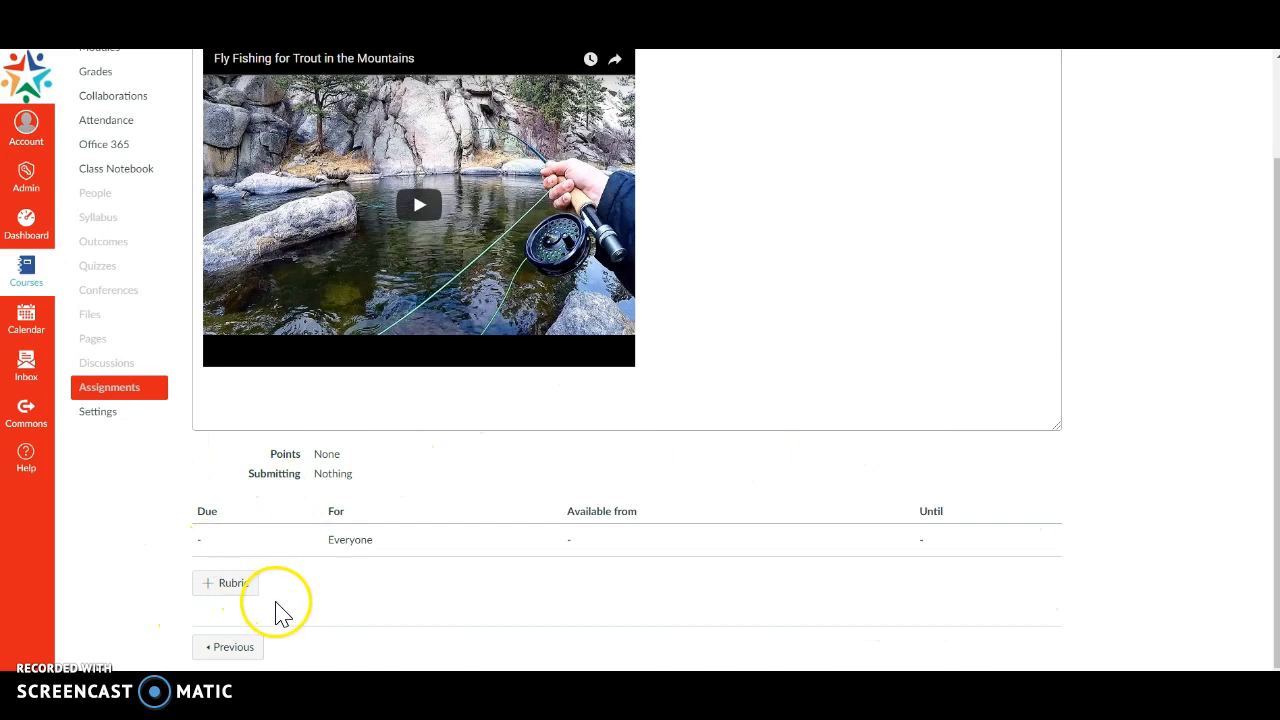
scroll(810, 612, up, 3)
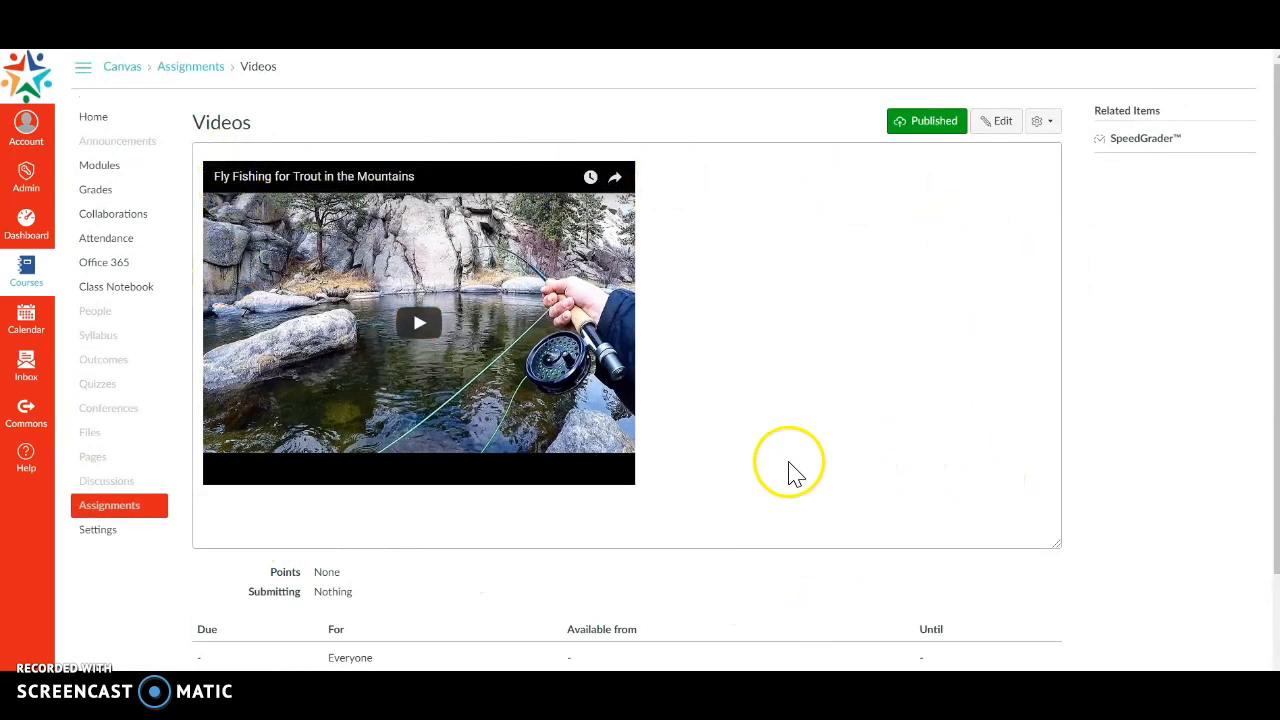
Return to the course modules, add a new assignment named "How to make a PB & J sandwich" to the Thursdays module and publish it.
click(98, 177)
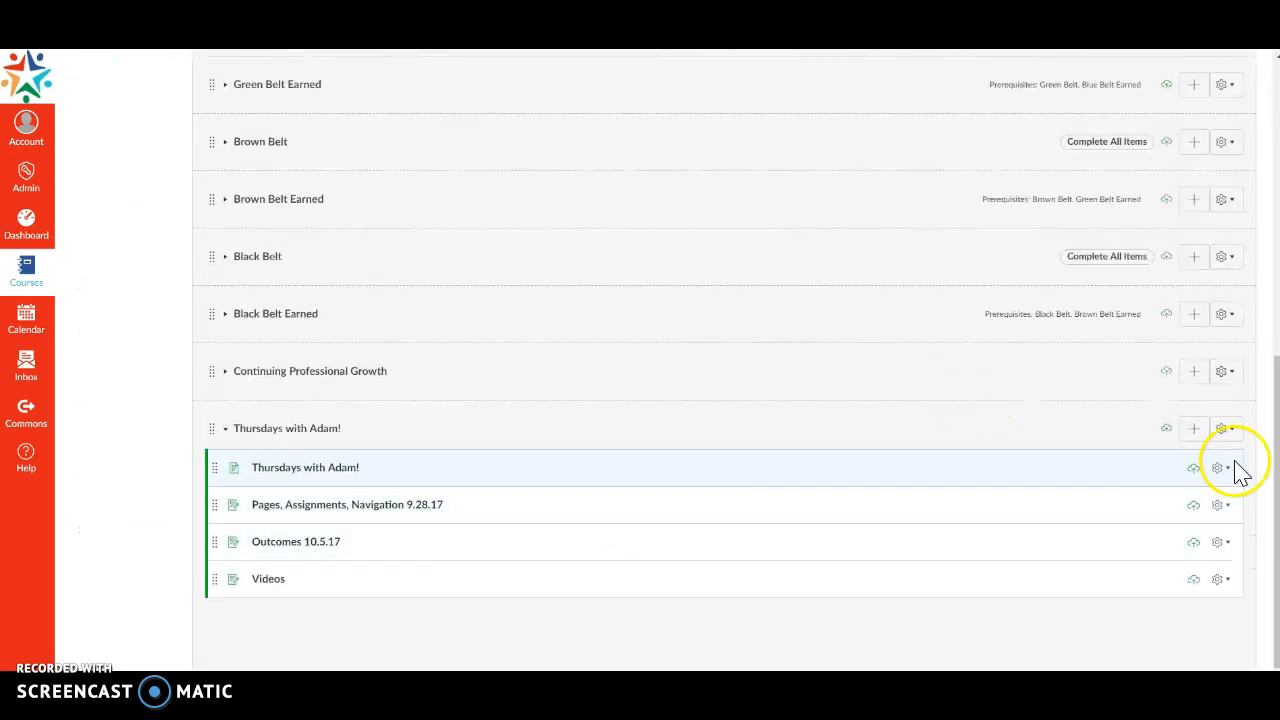
click(1194, 432)
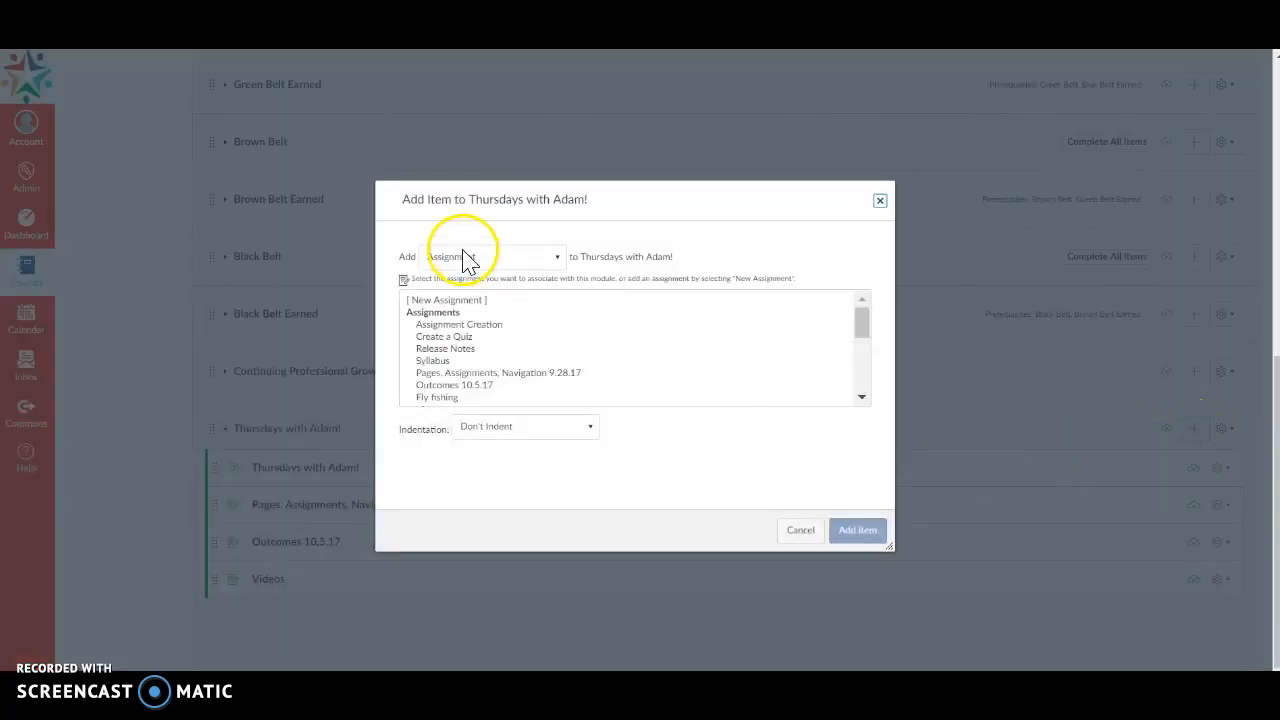
click(448, 301)
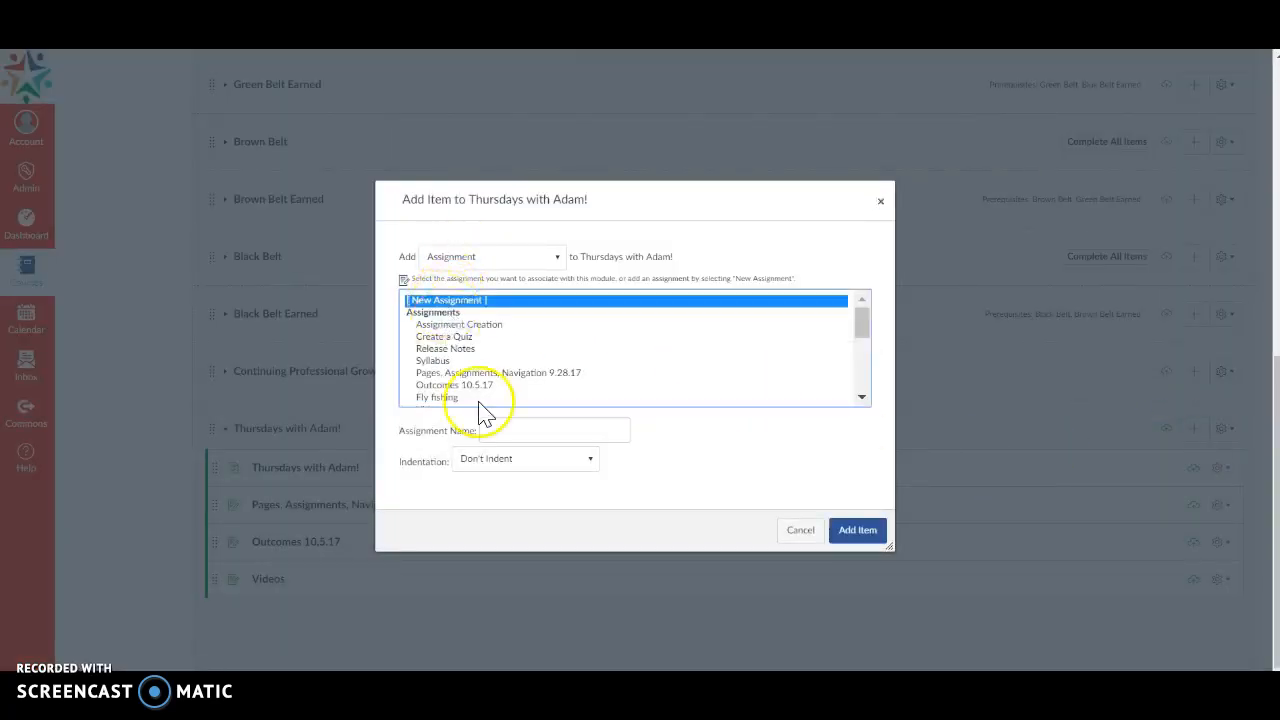
click(490, 431)
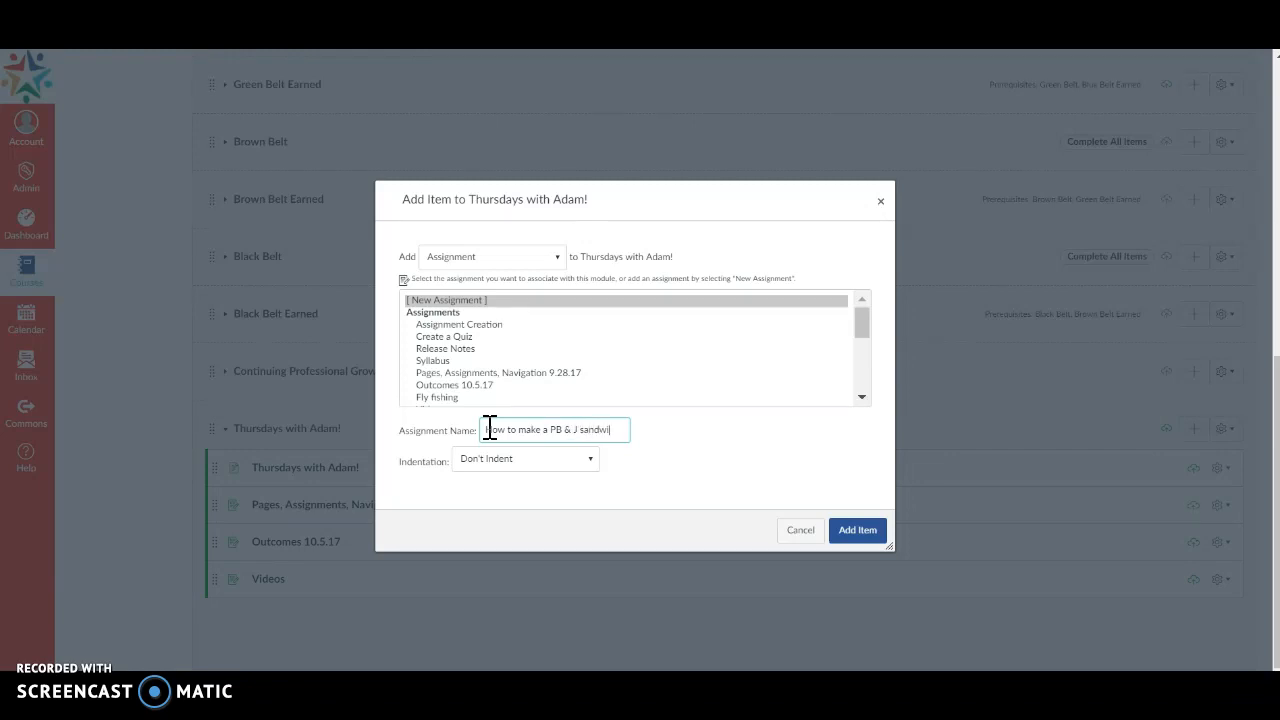
click(875, 537)
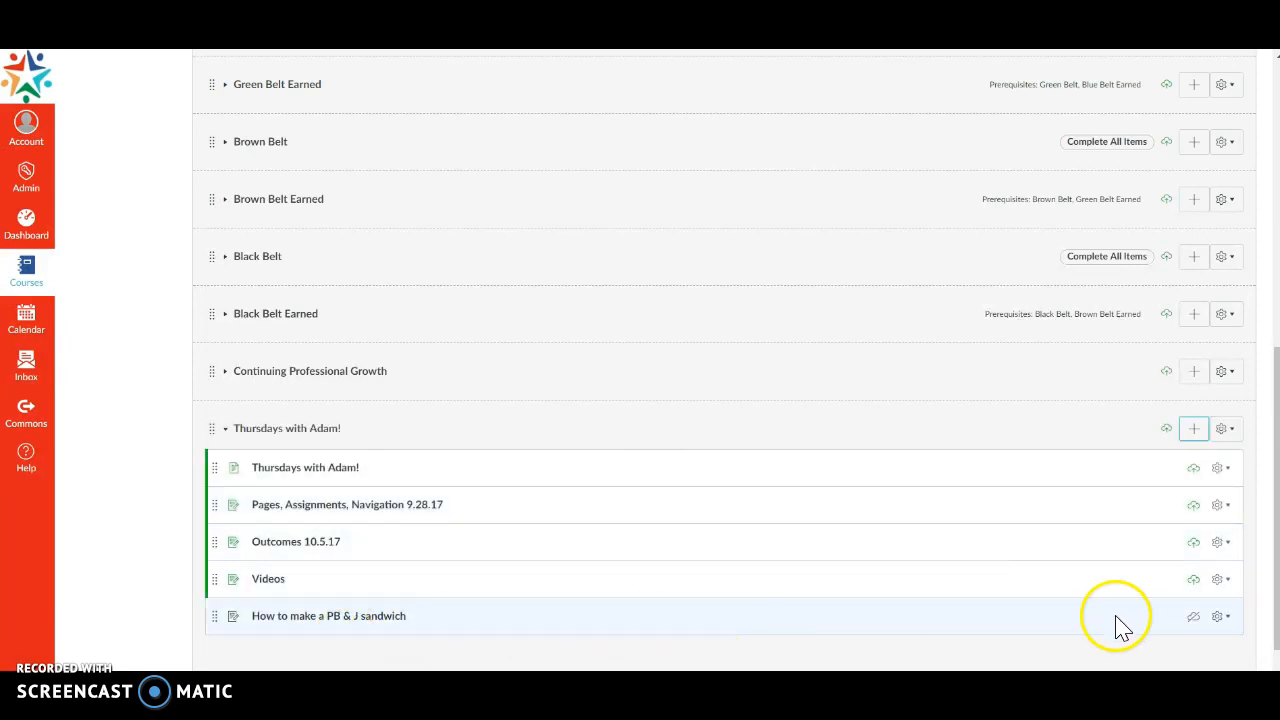
click(1193, 618)
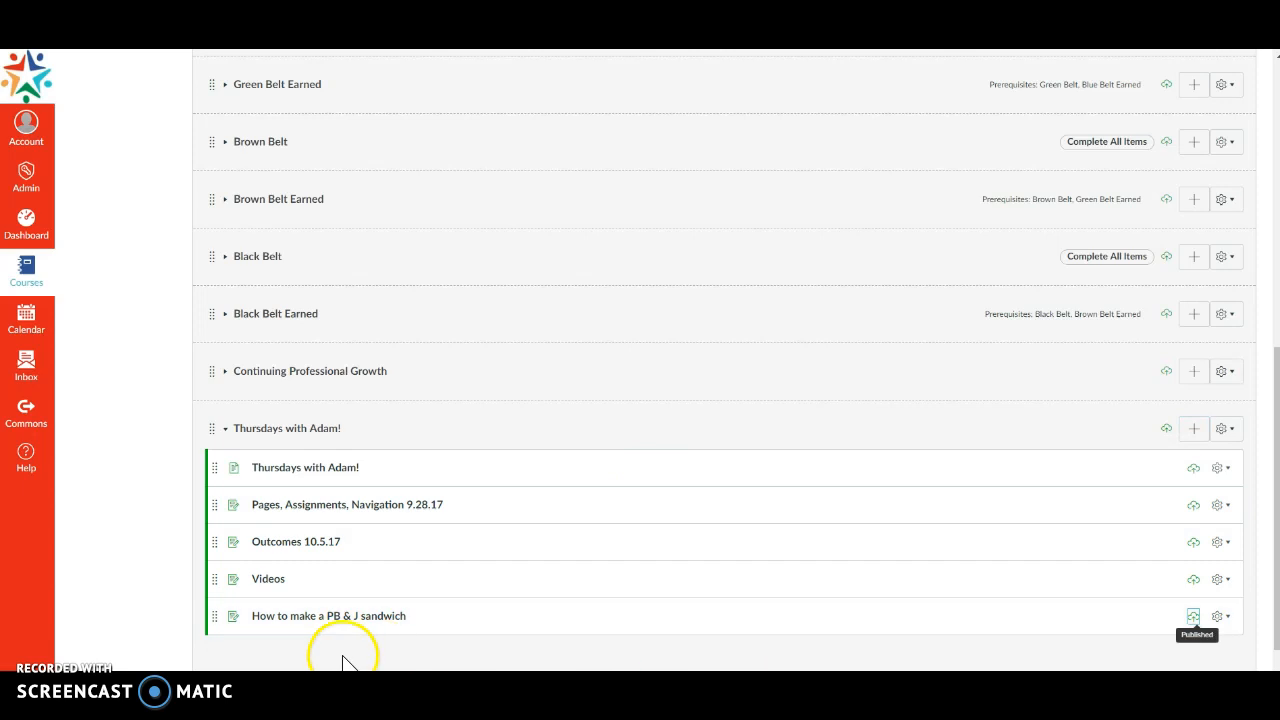
Edit the PB & J sandwich assignment's description with the large heading "Steps in sandwich making:" and the paragraph "1. Get your bread...." below it.
click(292, 620)
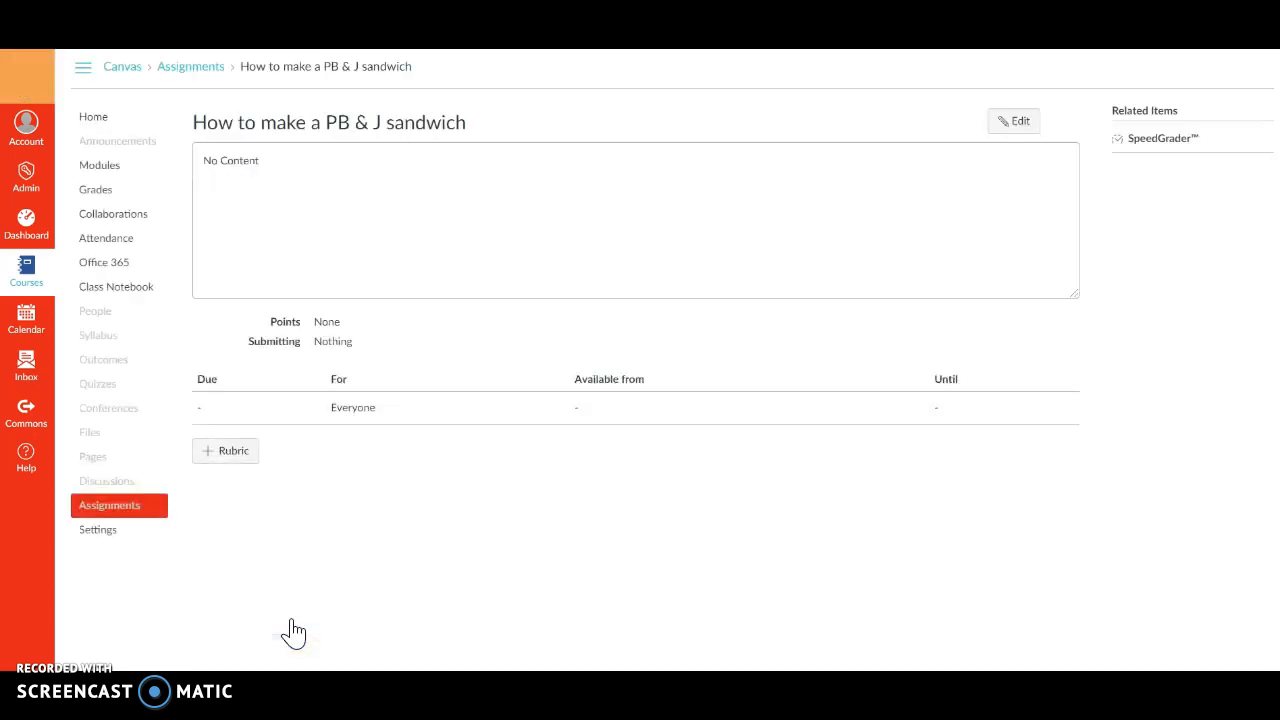
click(1024, 130)
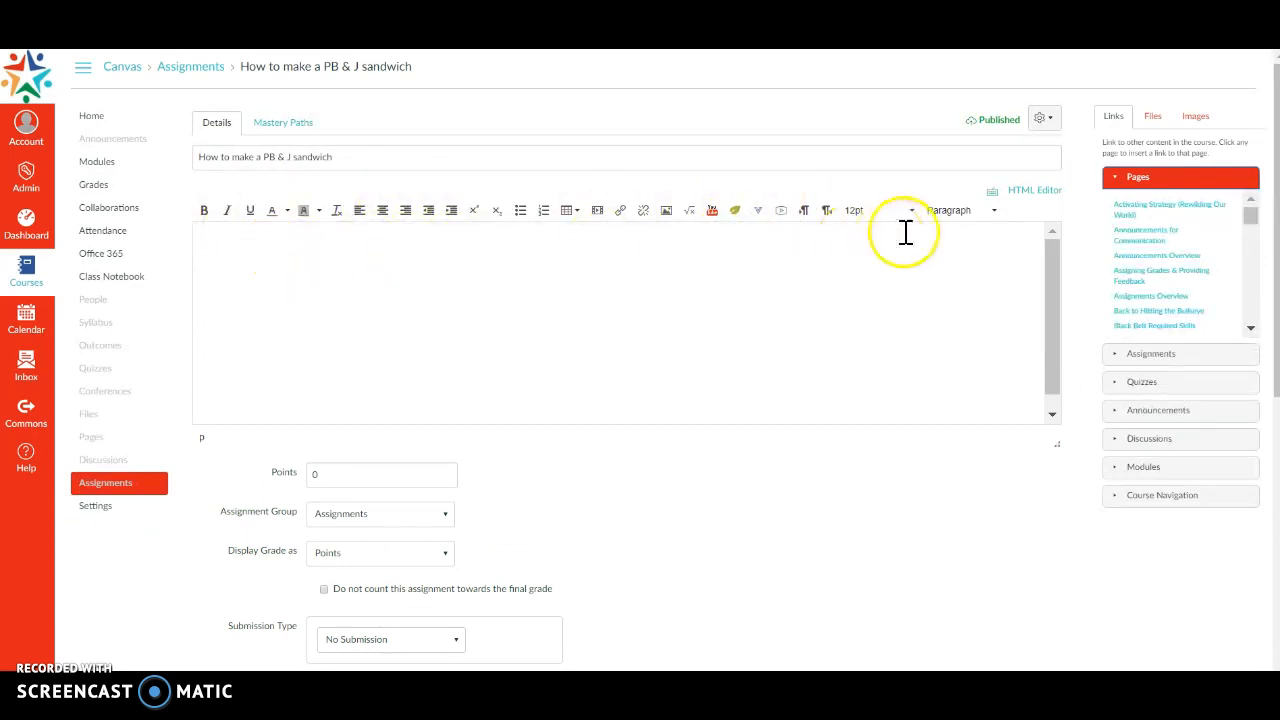
click(993, 215)
click(973, 262)
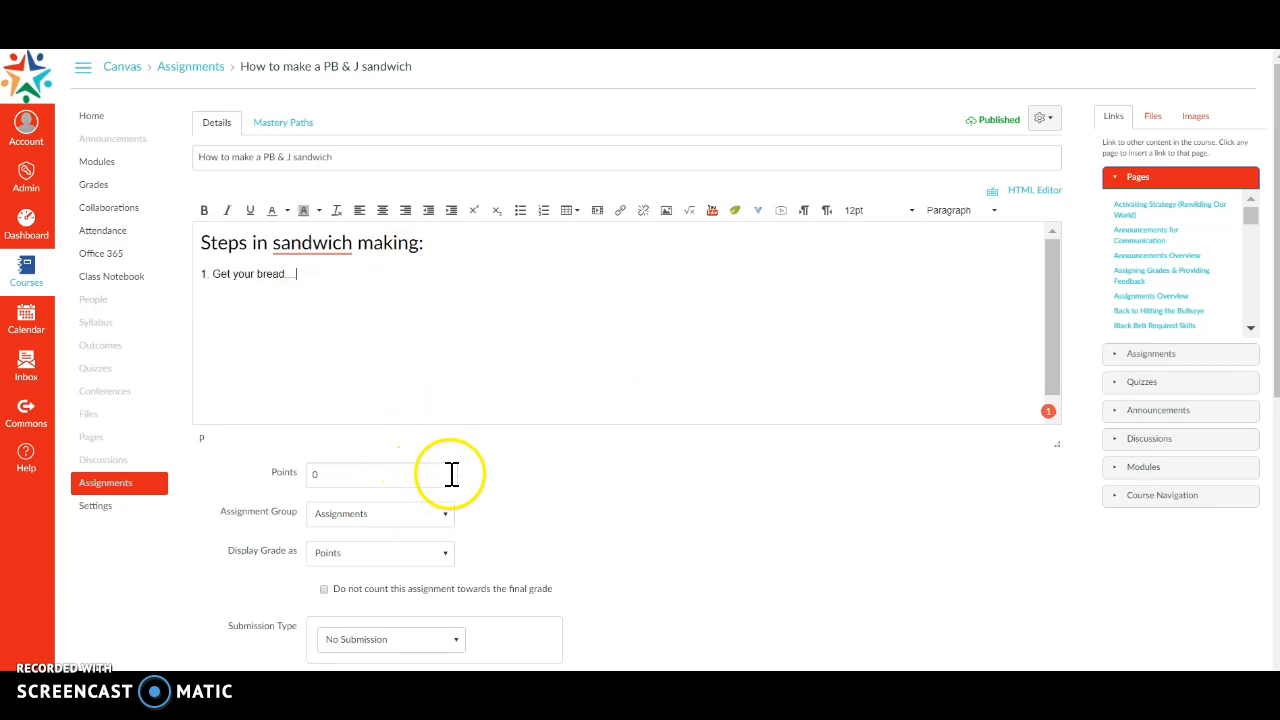
Try GPA Scale as the assignment's grade display, check its grading scheme and look for another scheme to select.
scroll(451, 474, down, 2)
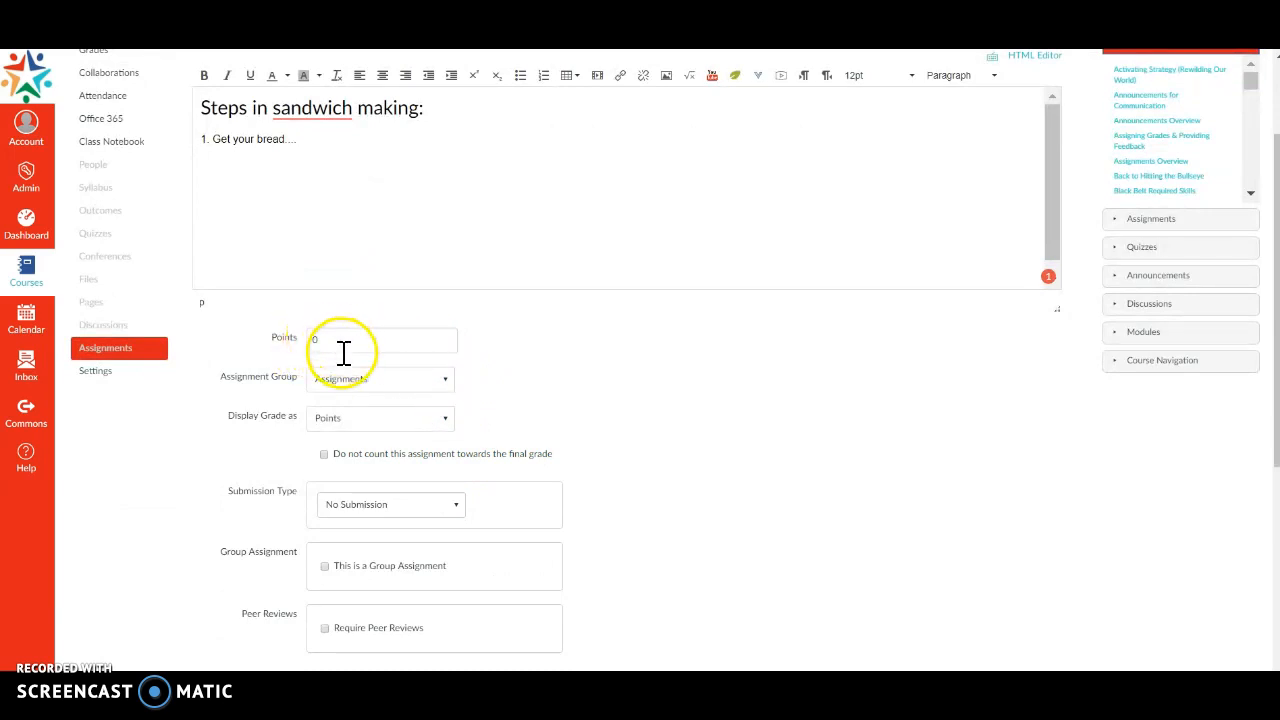
click(445, 420)
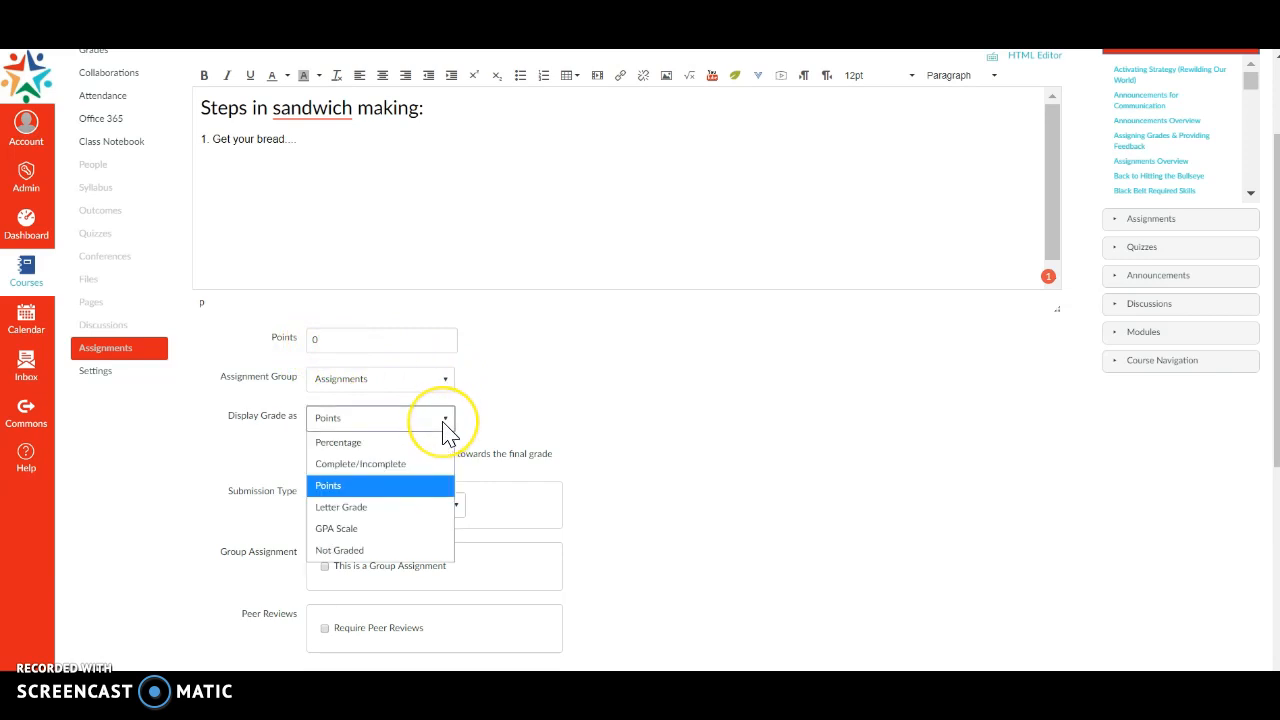
click(340, 530)
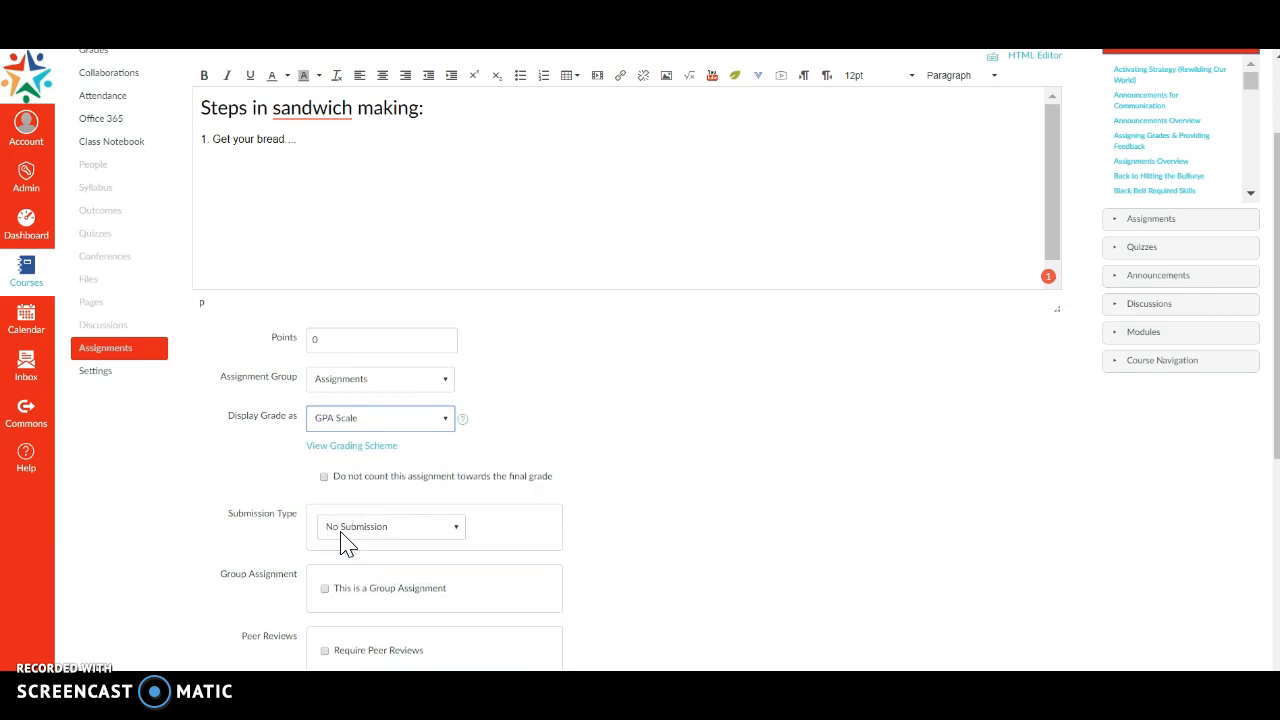
click(386, 458)
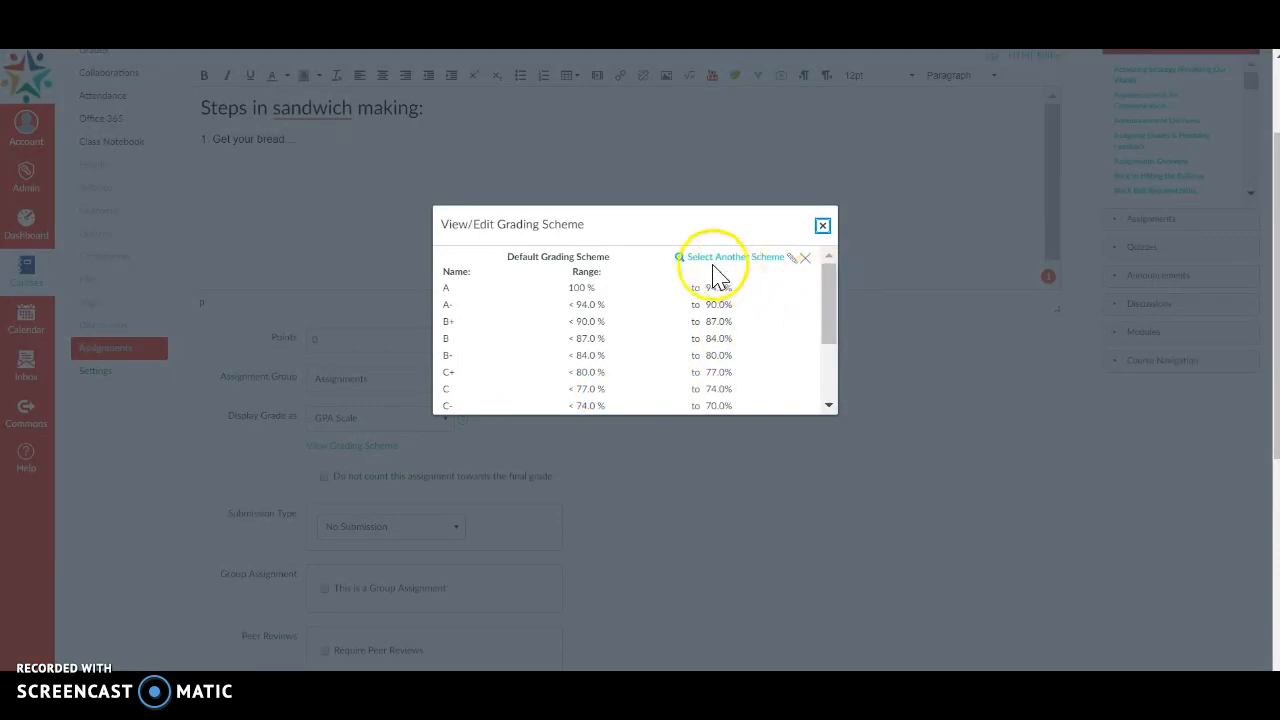
click(762, 259)
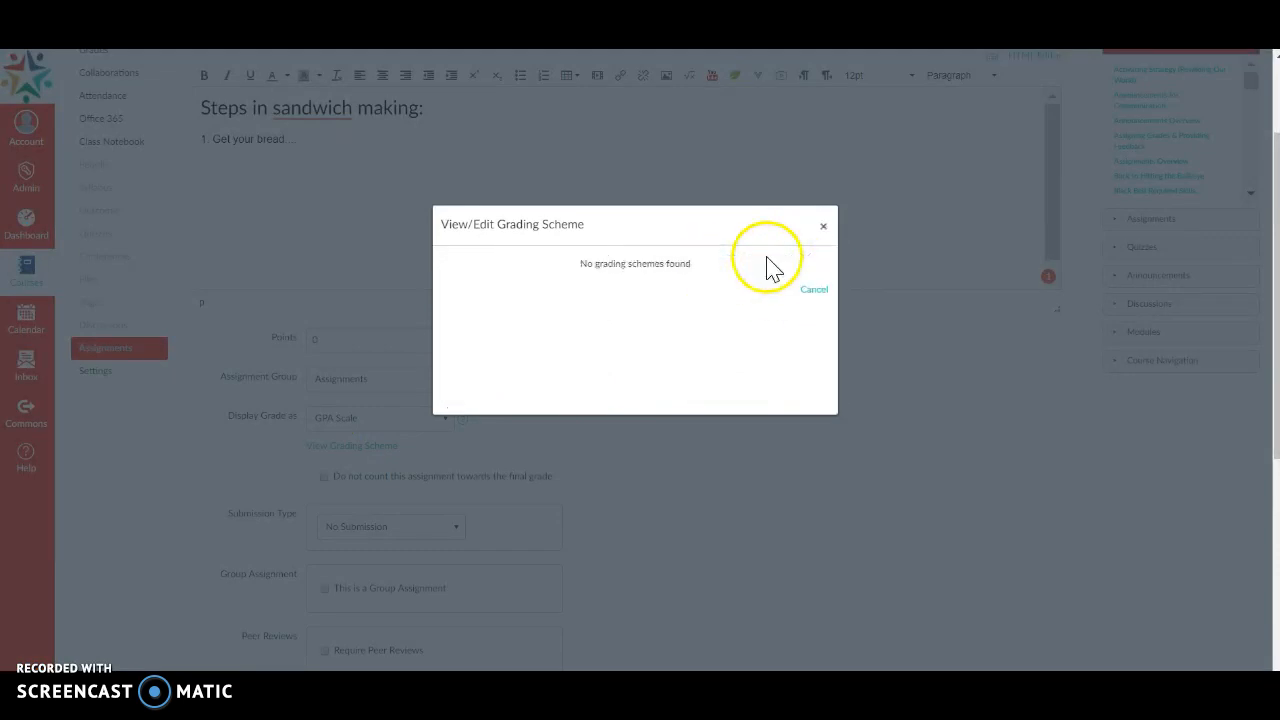
click(812, 290)
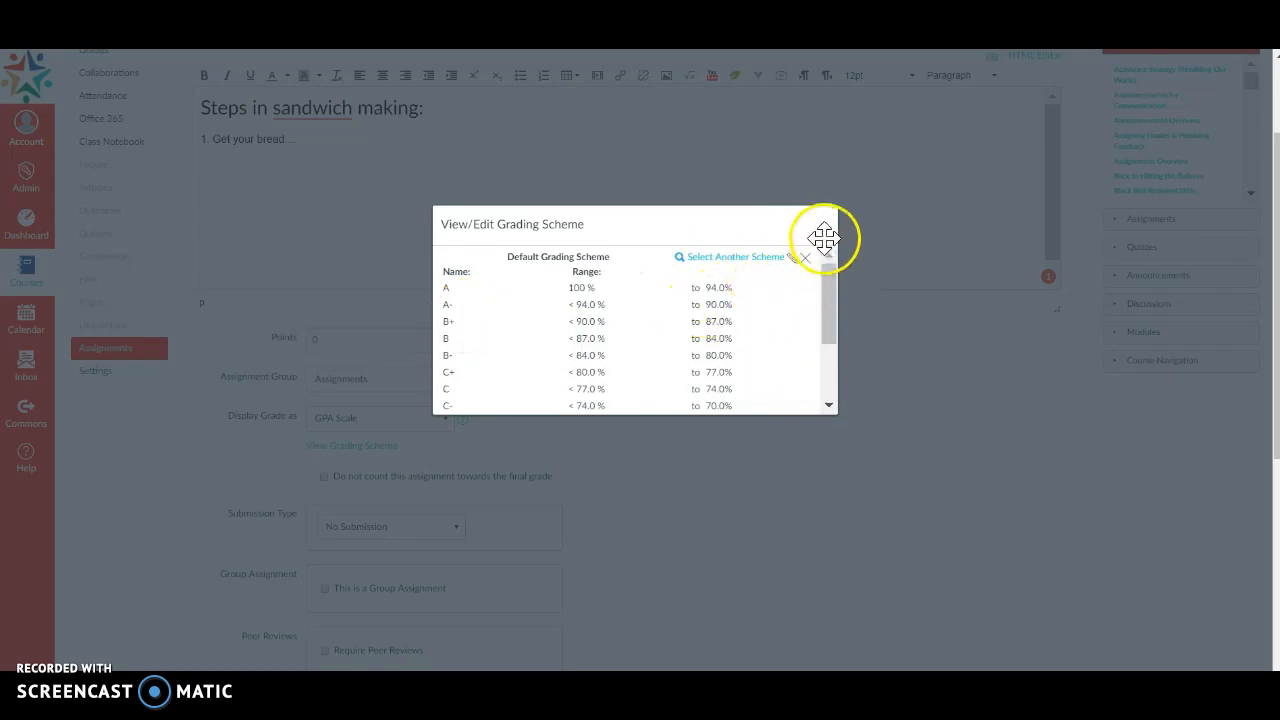
click(822, 228)
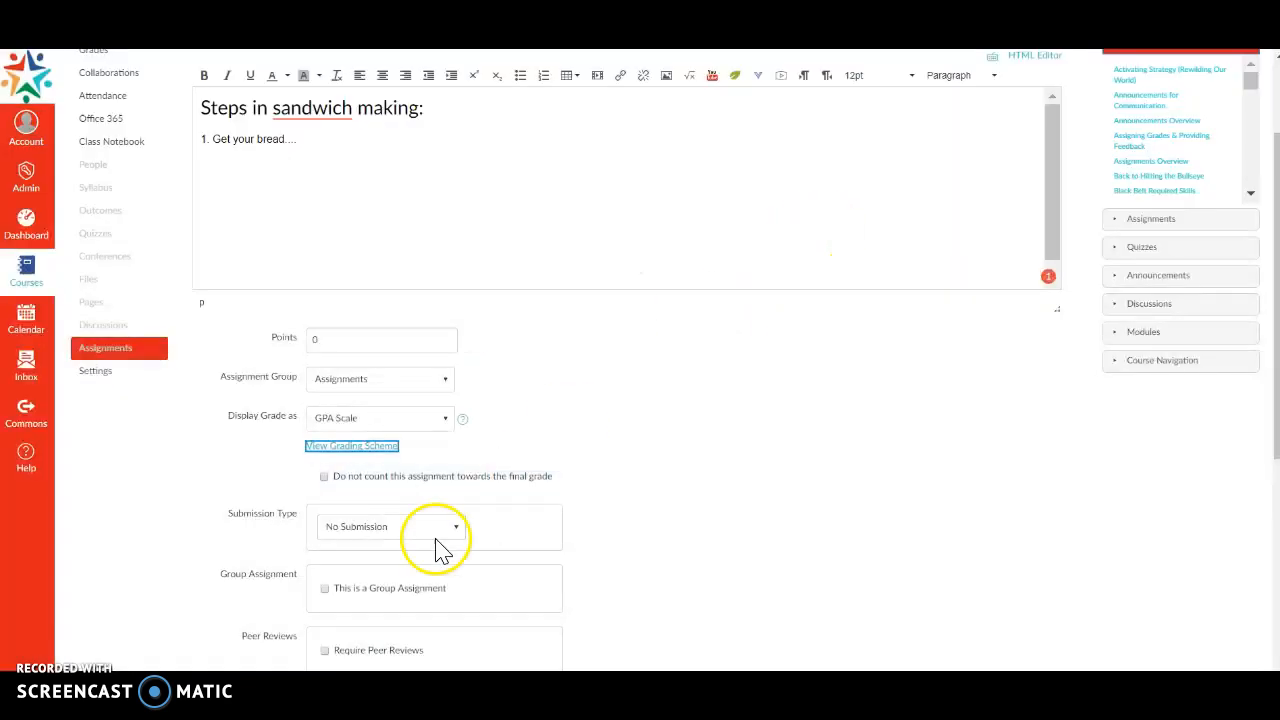
Set the grade display to Complete/Incomplete and exclude the assignment from the final grade.
click(445, 424)
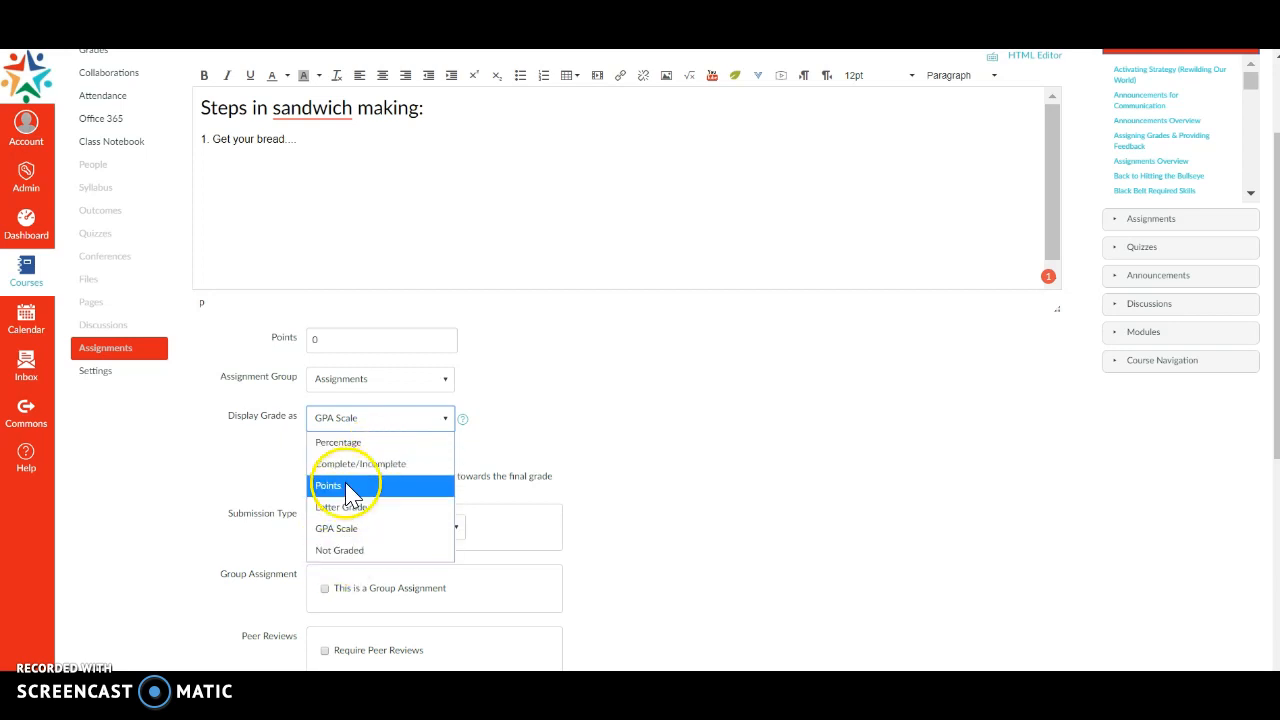
click(351, 467)
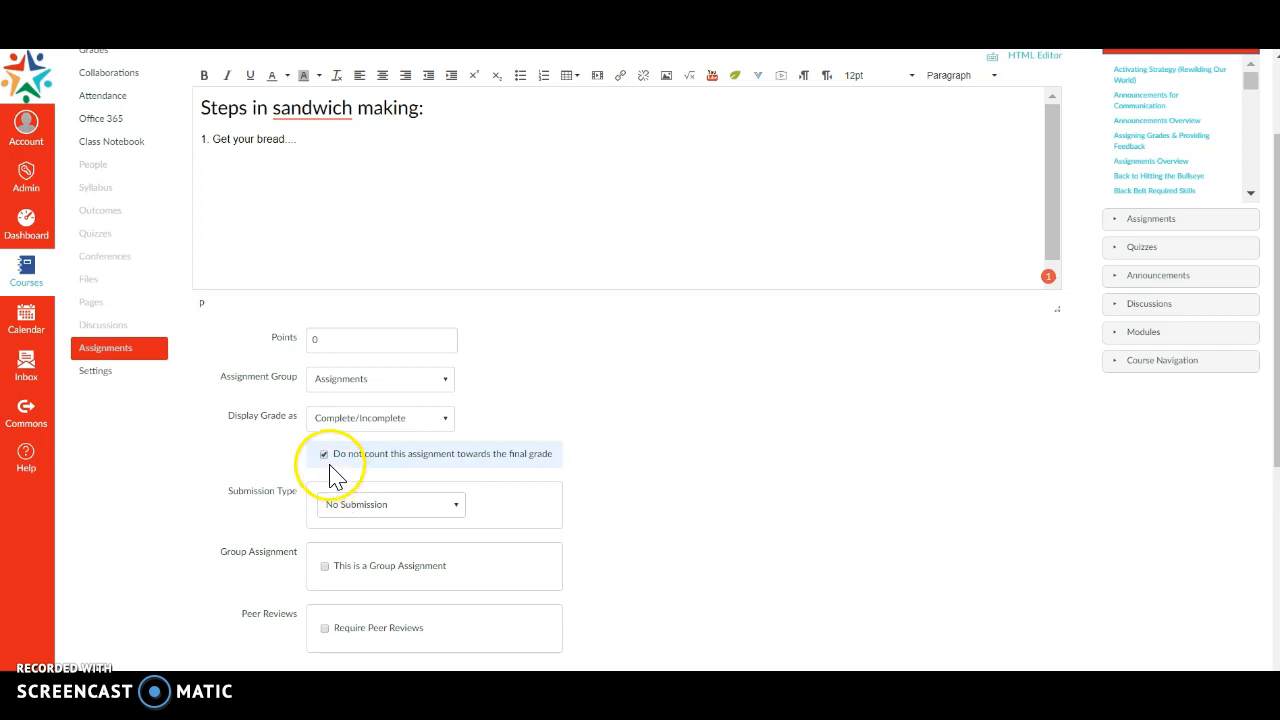
Set the submission type to Online and allow Text Entry, Website URL, Media Recordings and File Uploads.
click(457, 508)
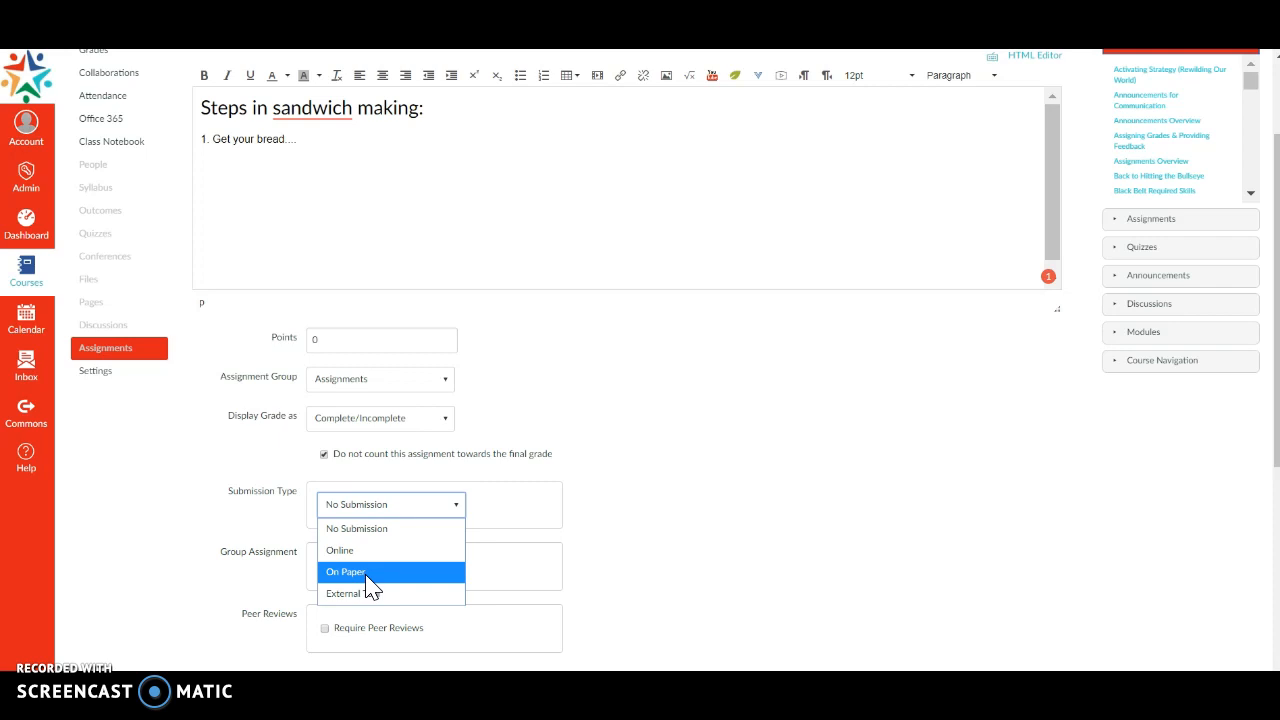
click(368, 605)
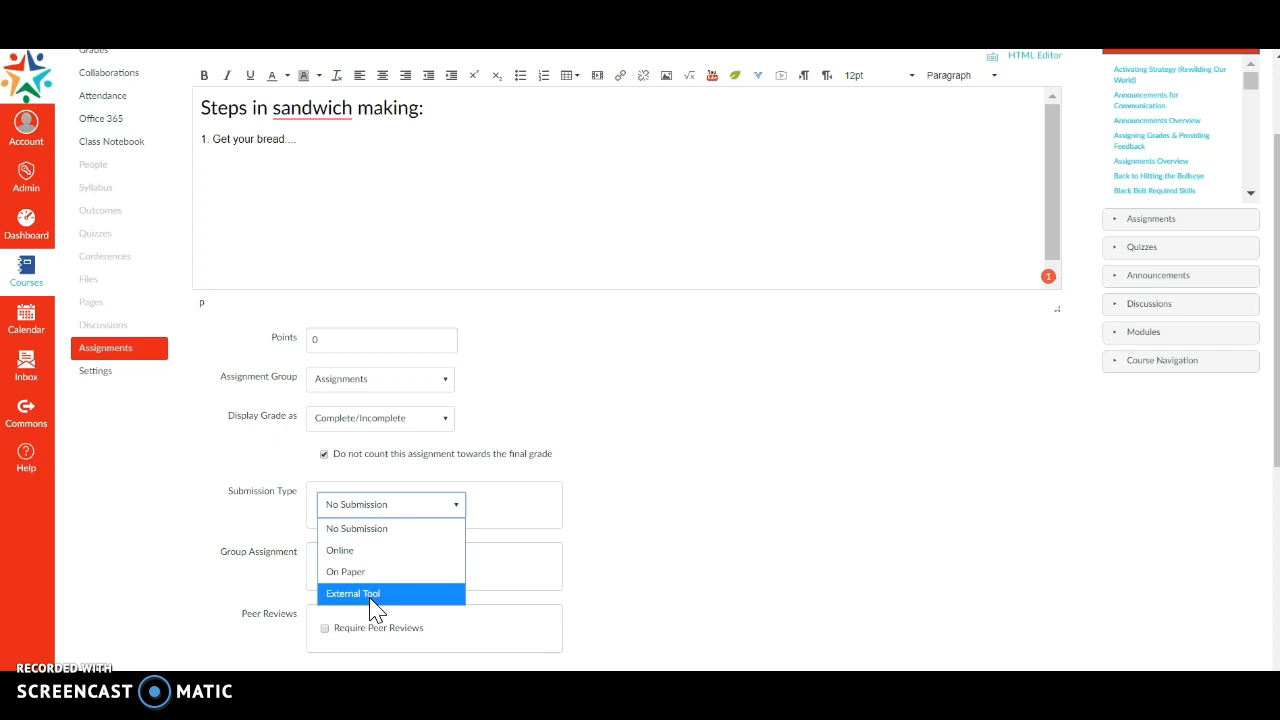
click(342, 551)
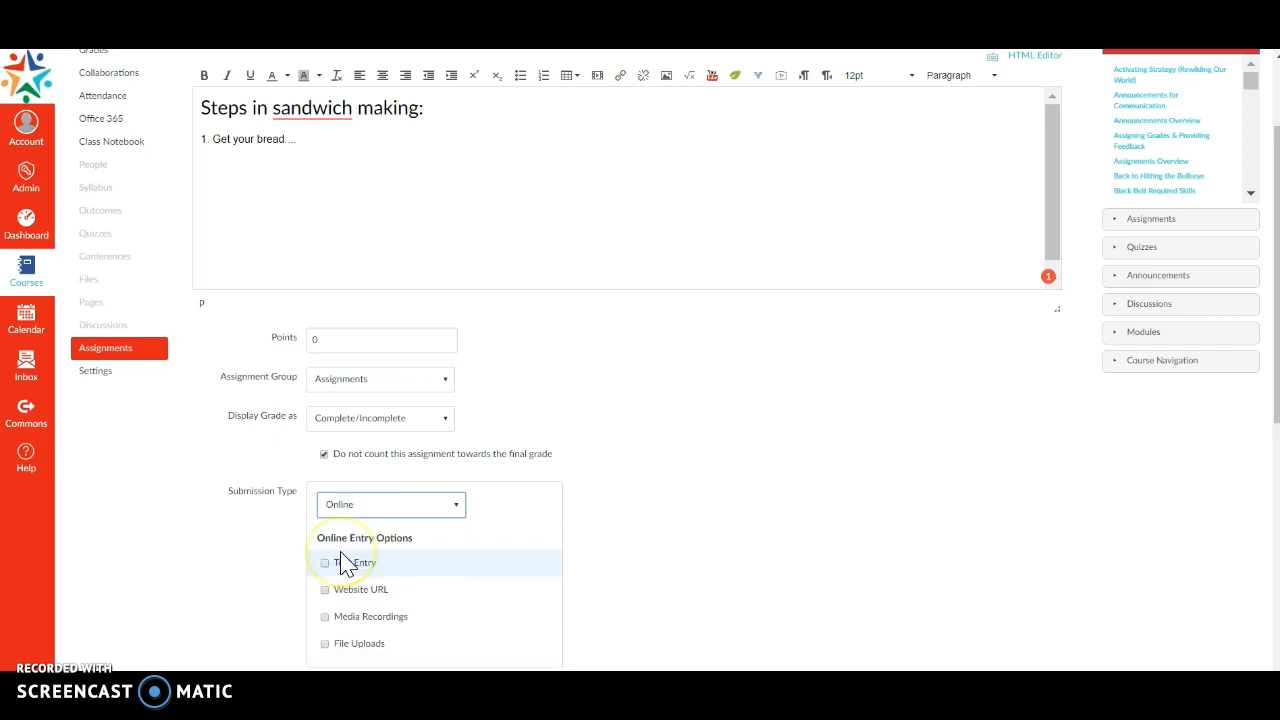
click(578, 562)
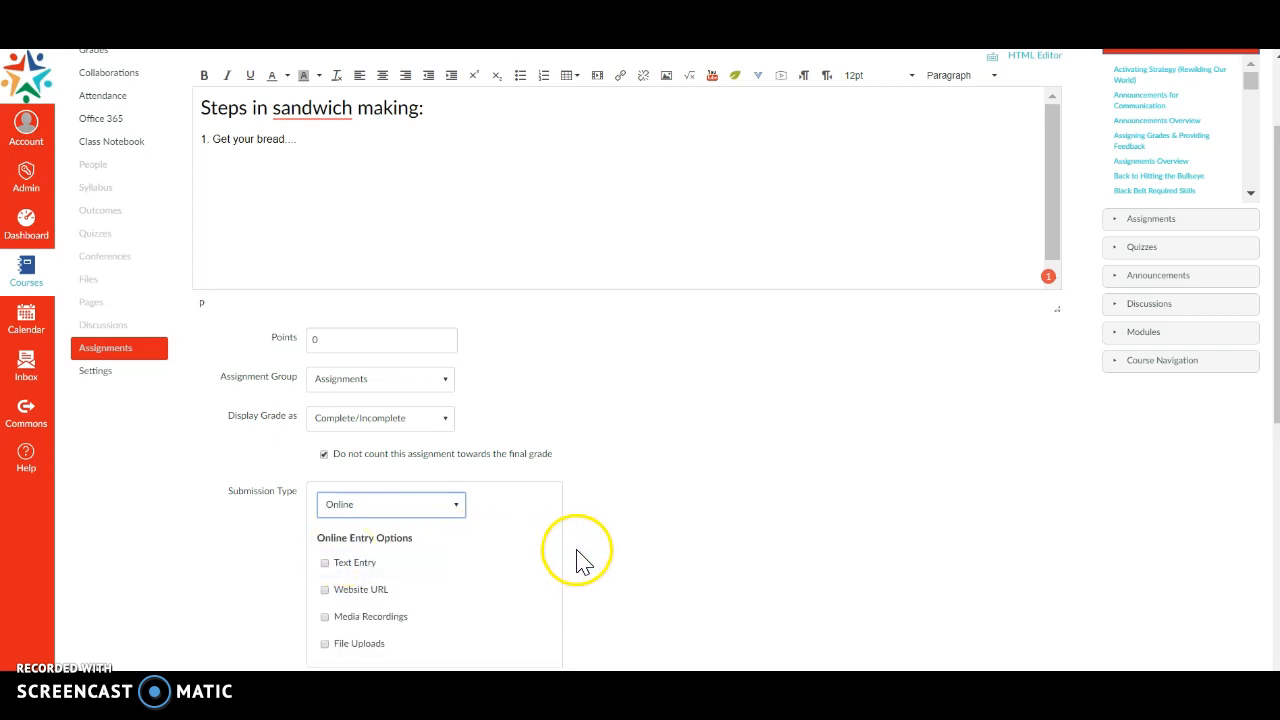
scroll(578, 562, down, 3)
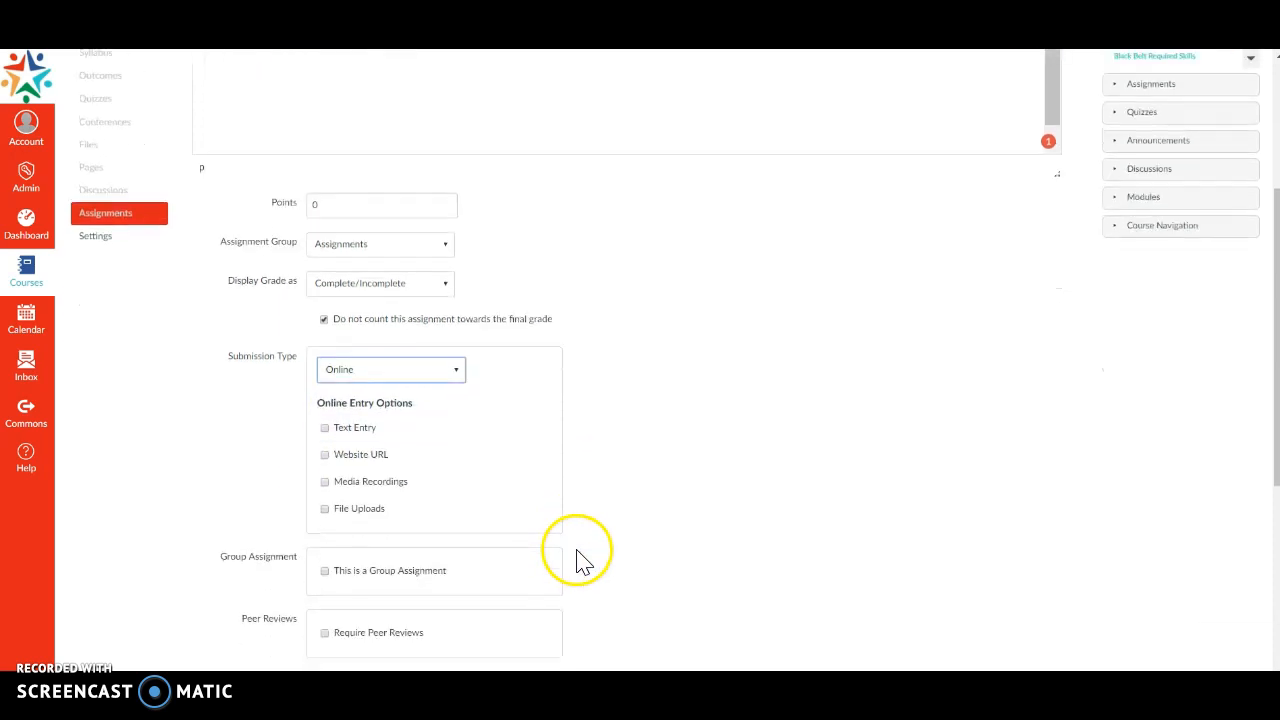
click(326, 458)
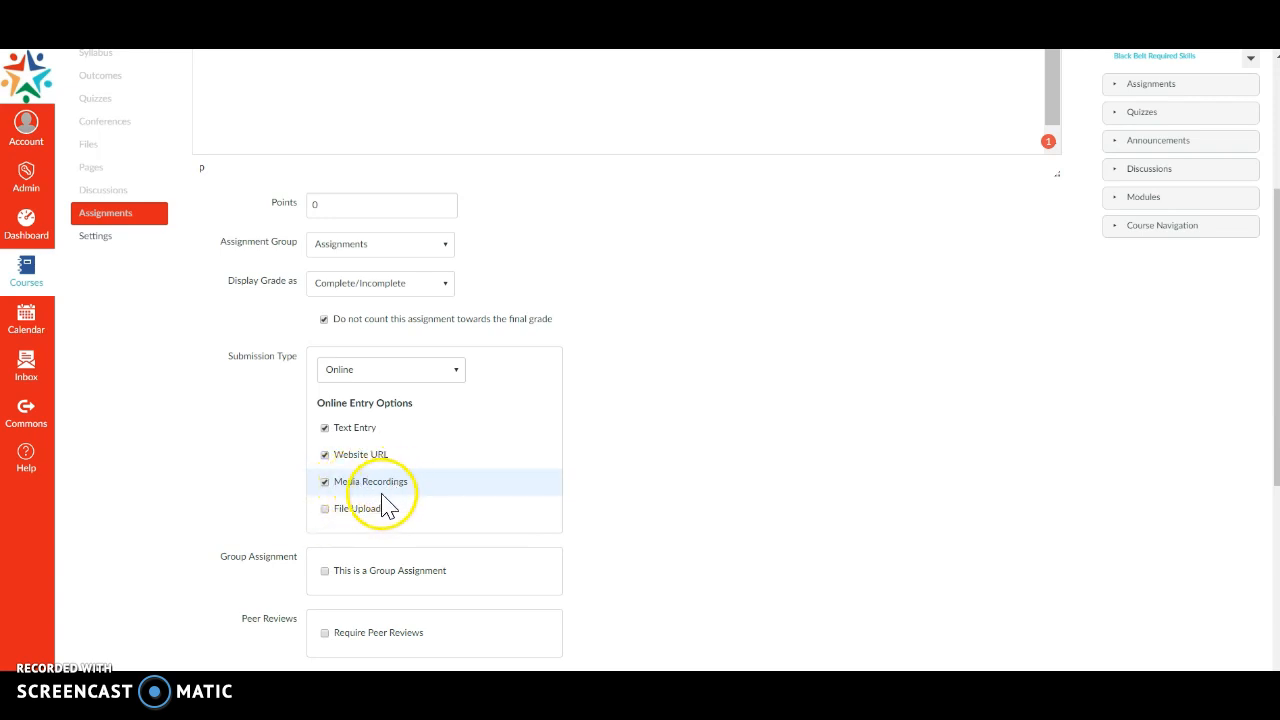
click(324, 511)
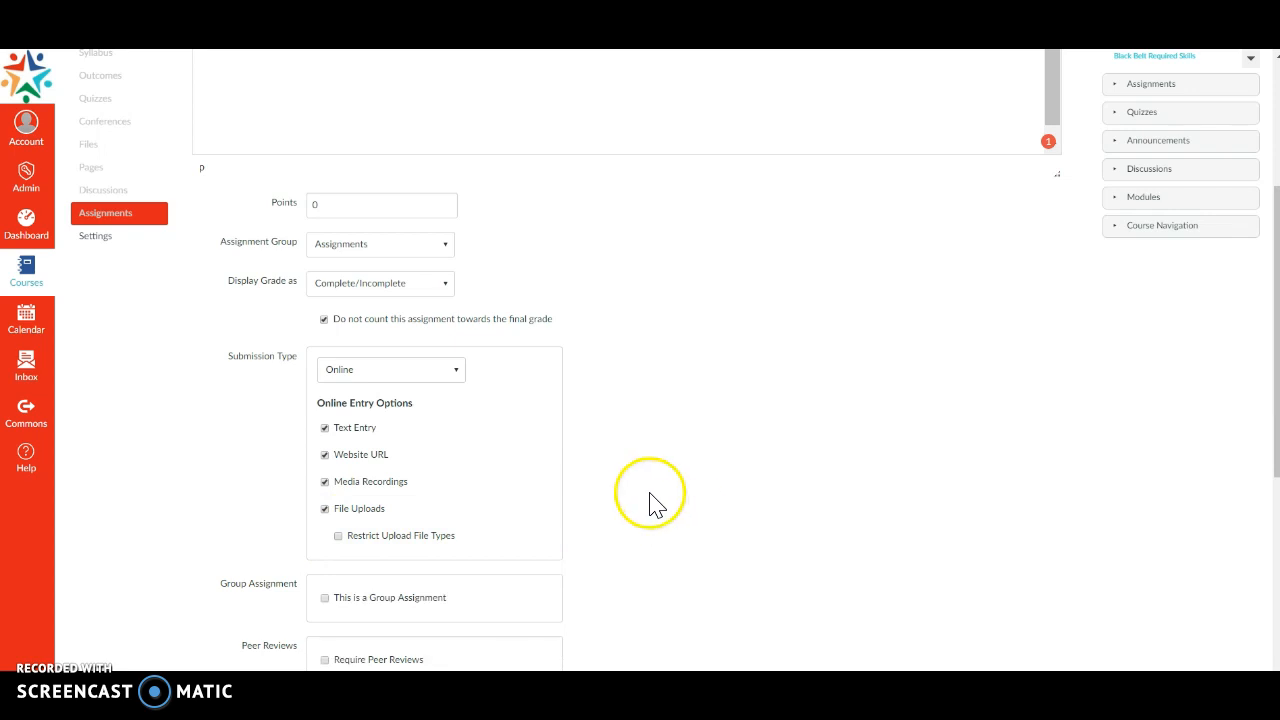
Review the remaining group, peer review and assign options and save the PB & J sandwich assignment.
scroll(600, 490, down, 3)
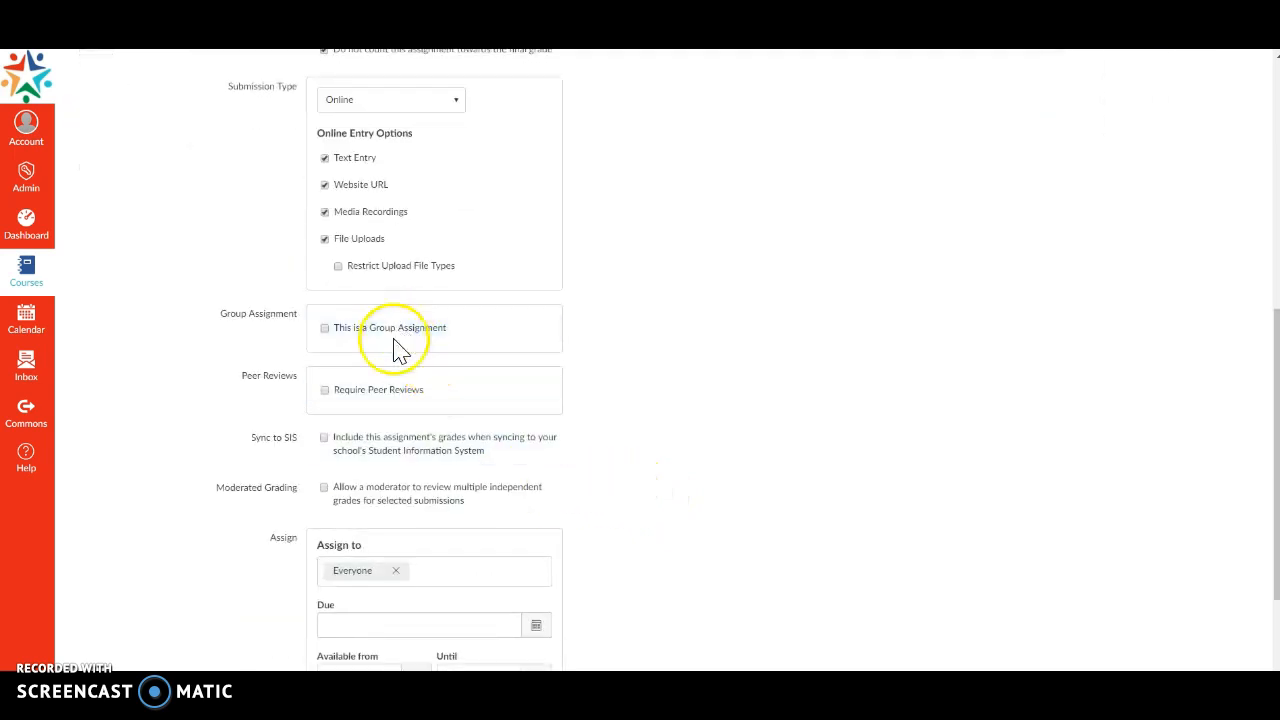
scroll(625, 603, down, 2)
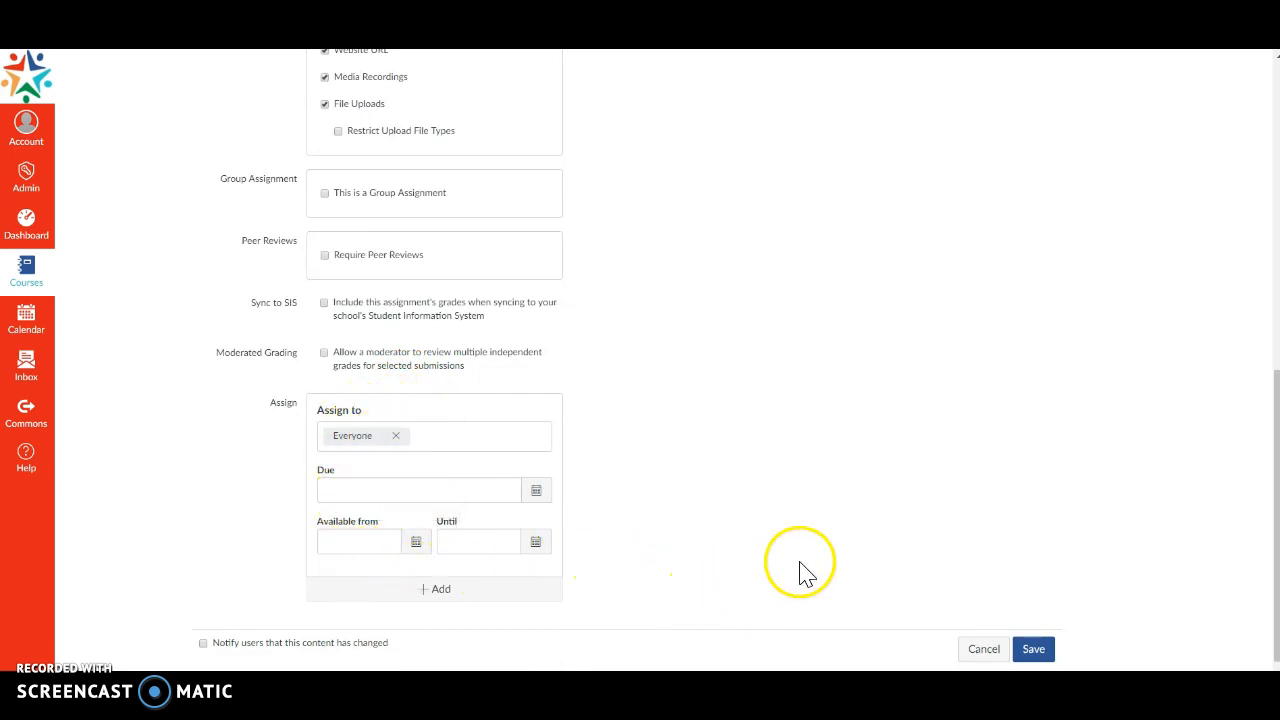
scroll(806, 572, down, 1)
click(1036, 640)
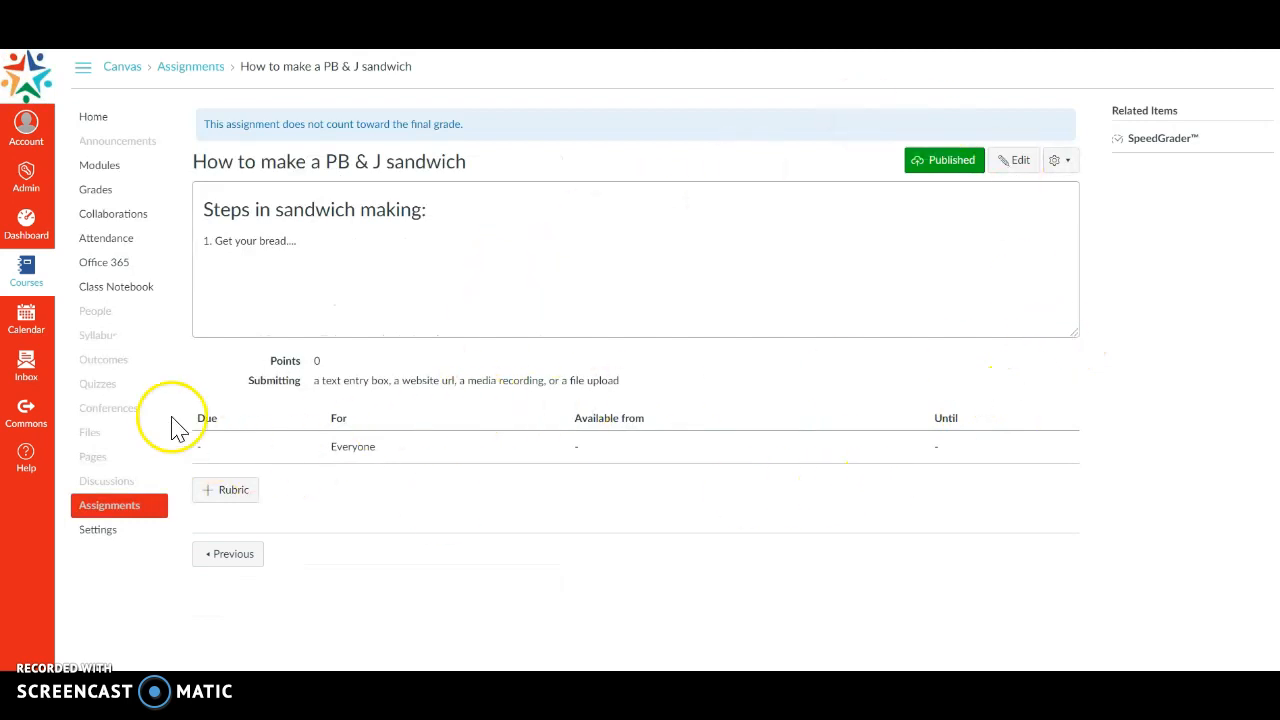
Switch to Student View from the course settings and open the course modules.
click(97, 532)
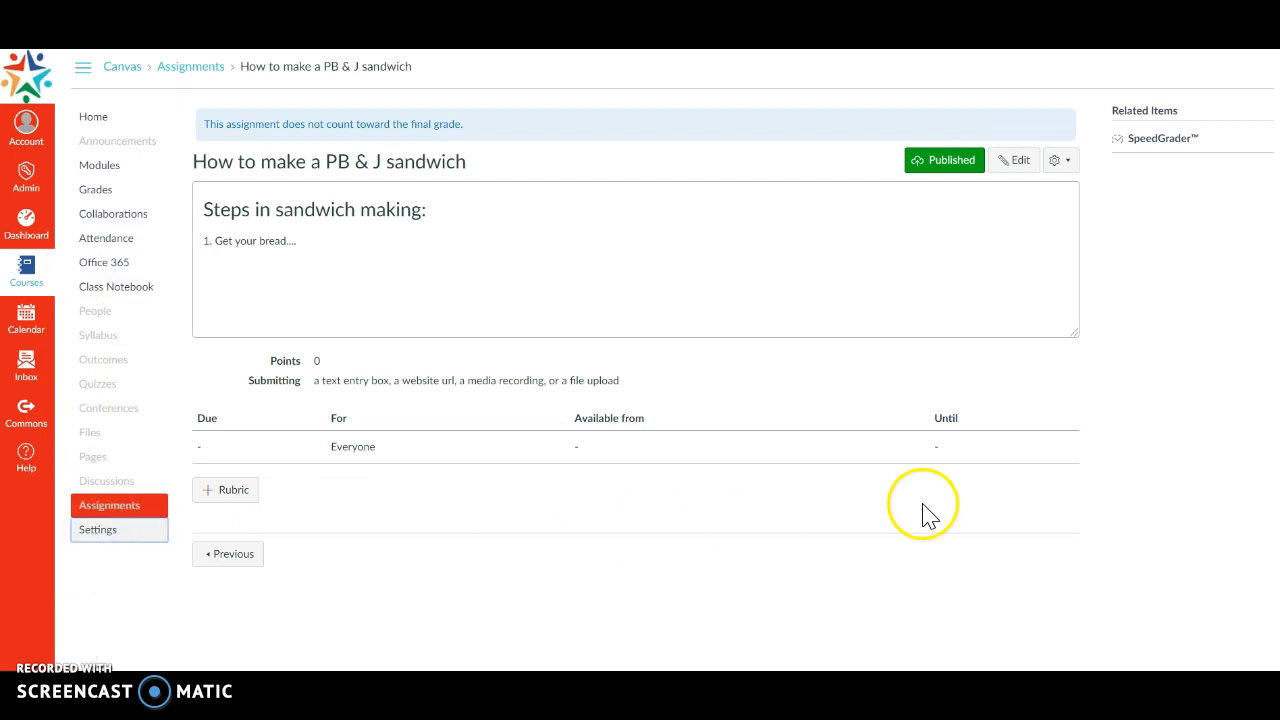
click(1160, 160)
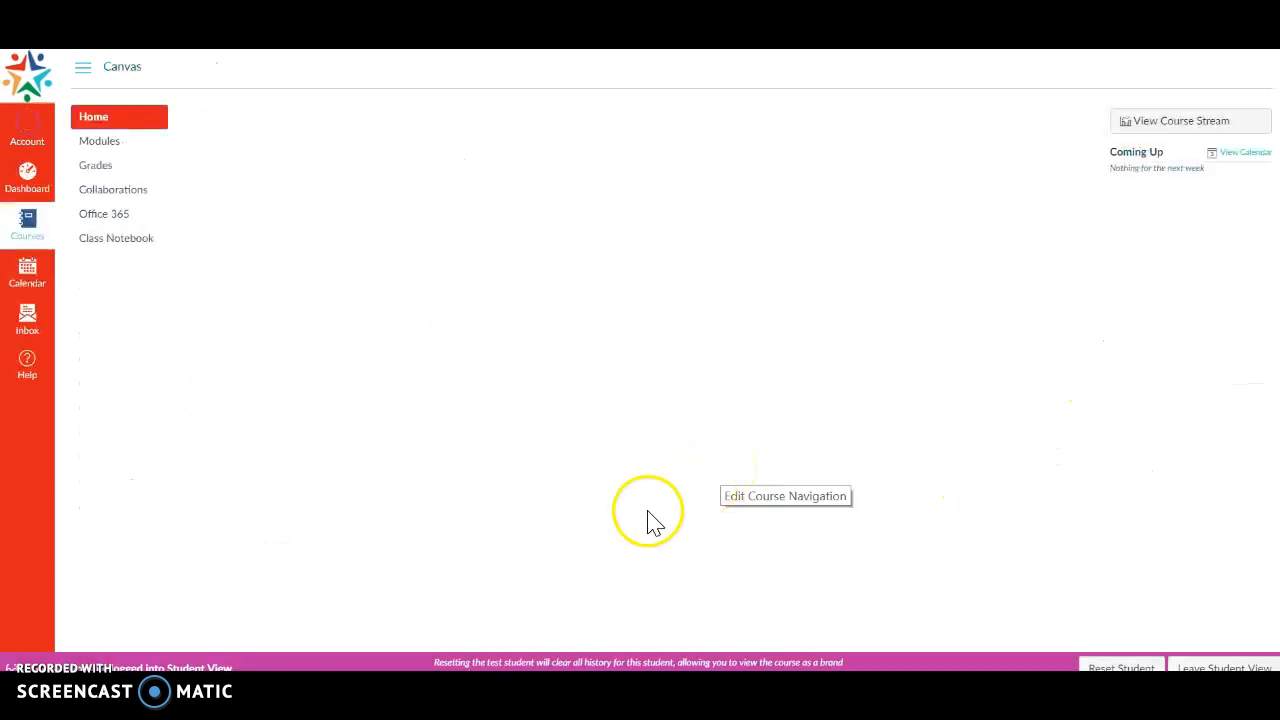
click(99, 142)
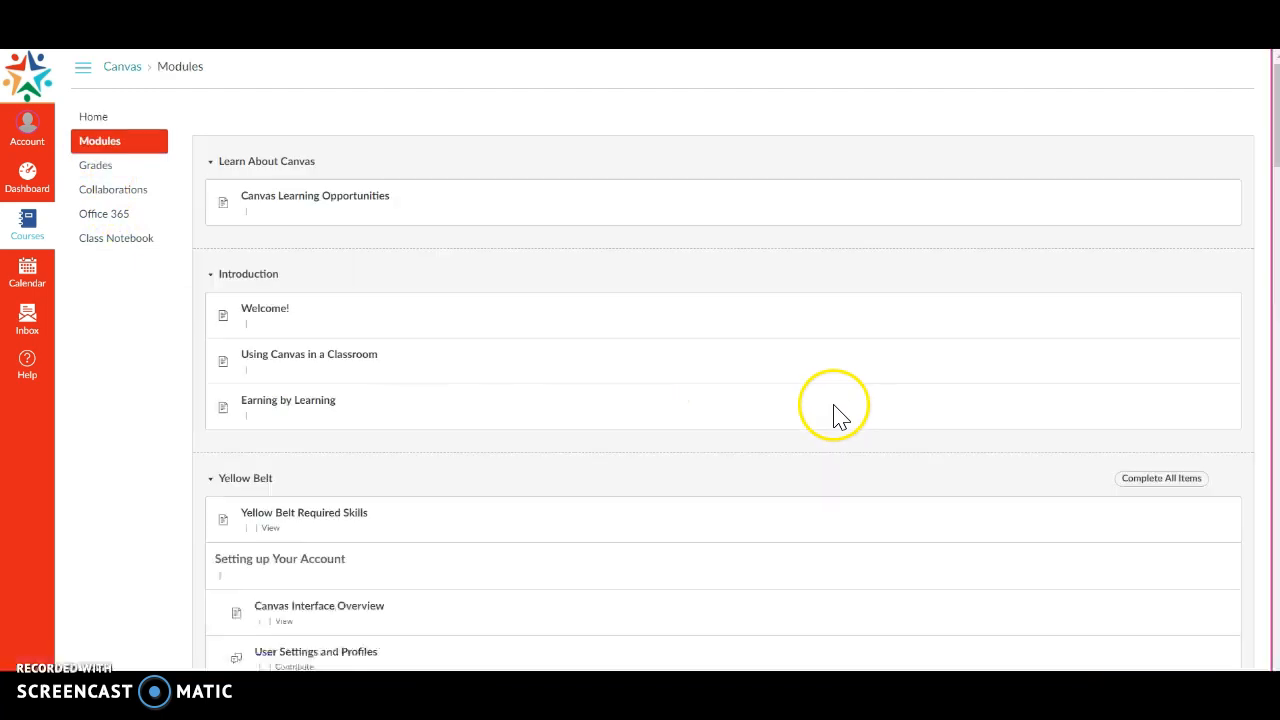
Find the Thursdays module at the end of the module list and view its Videos assignment as a student.
scroll(836, 505, down, 10)
scroll(836, 508, down, 15)
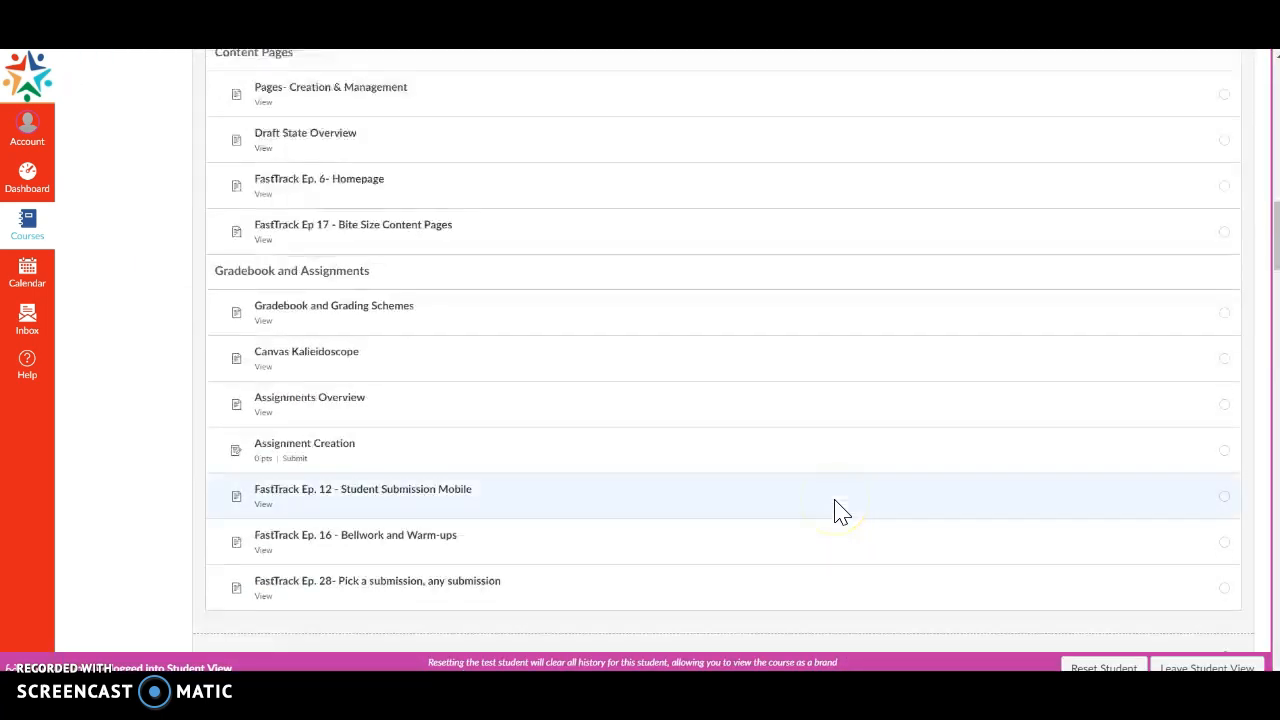
scroll(838, 510, down, 20)
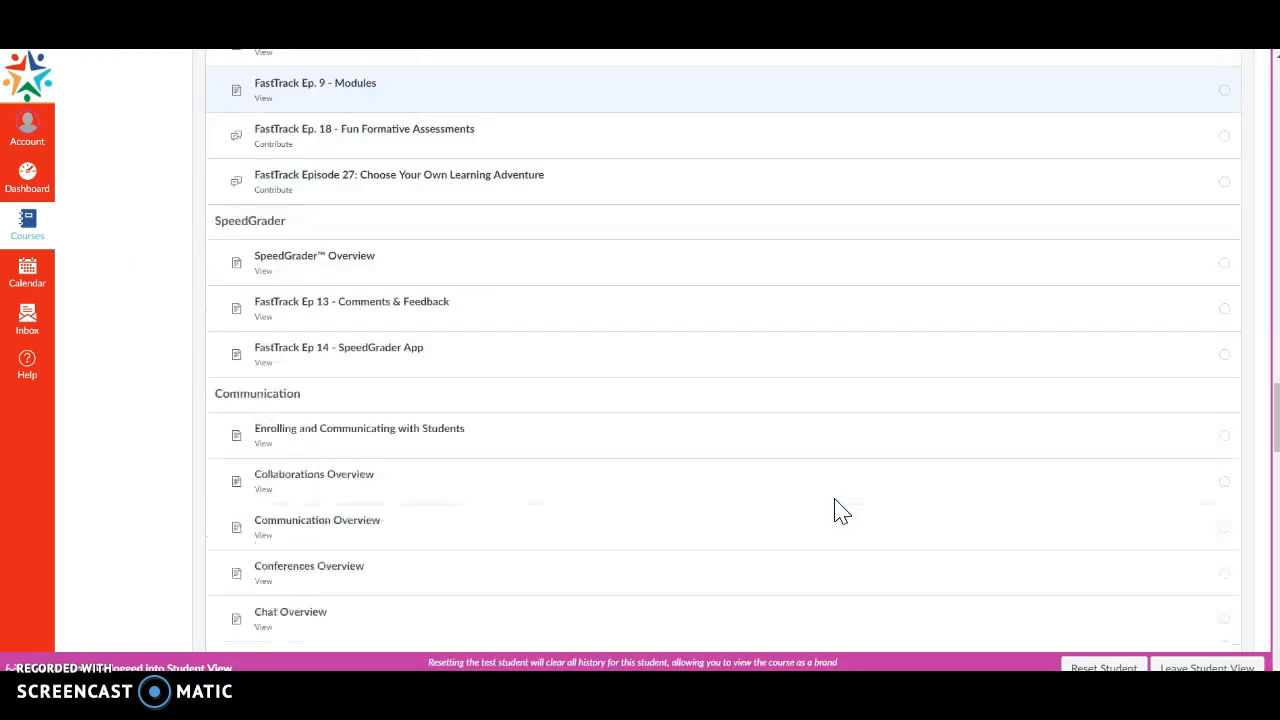
scroll(836, 508, down, 10)
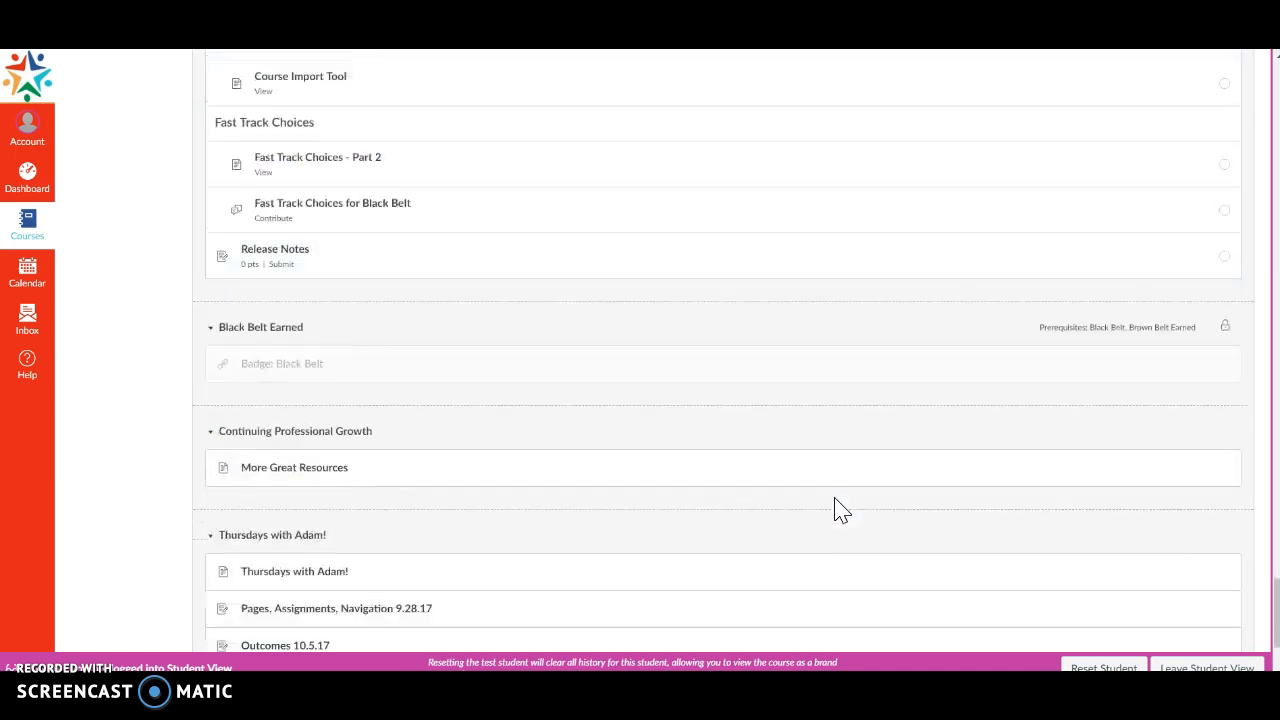
click(285, 460)
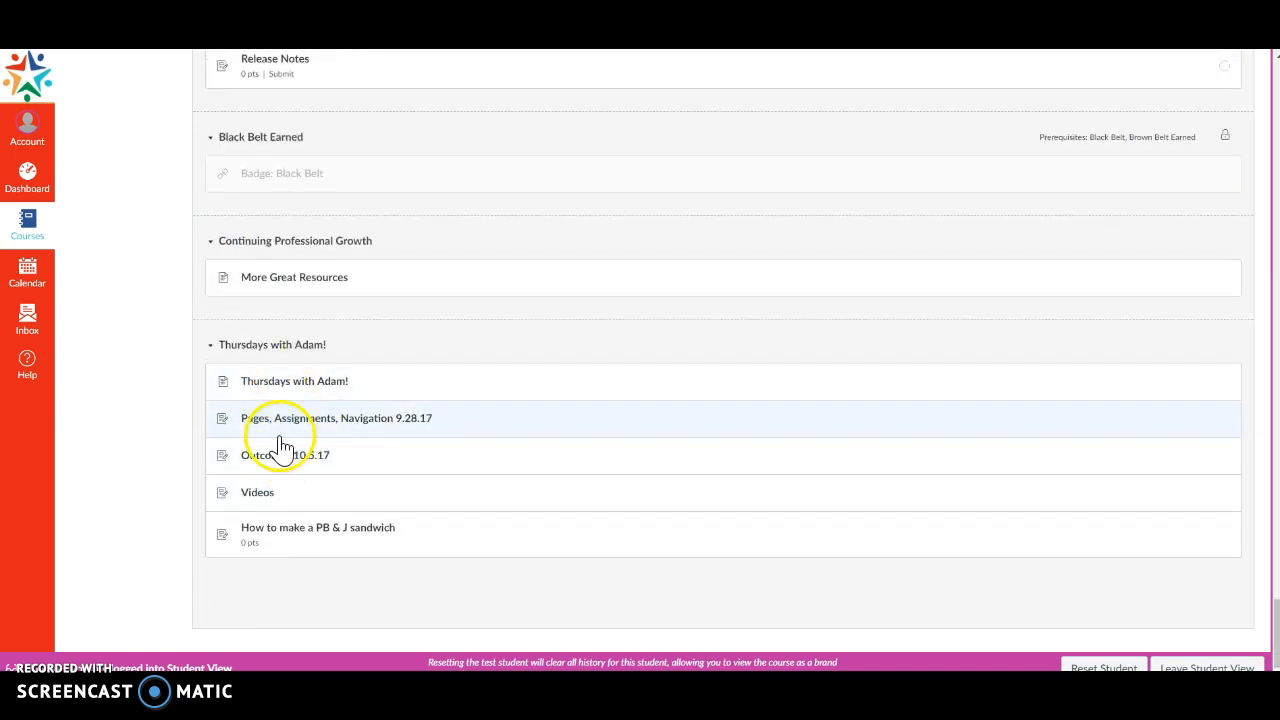
click(257, 497)
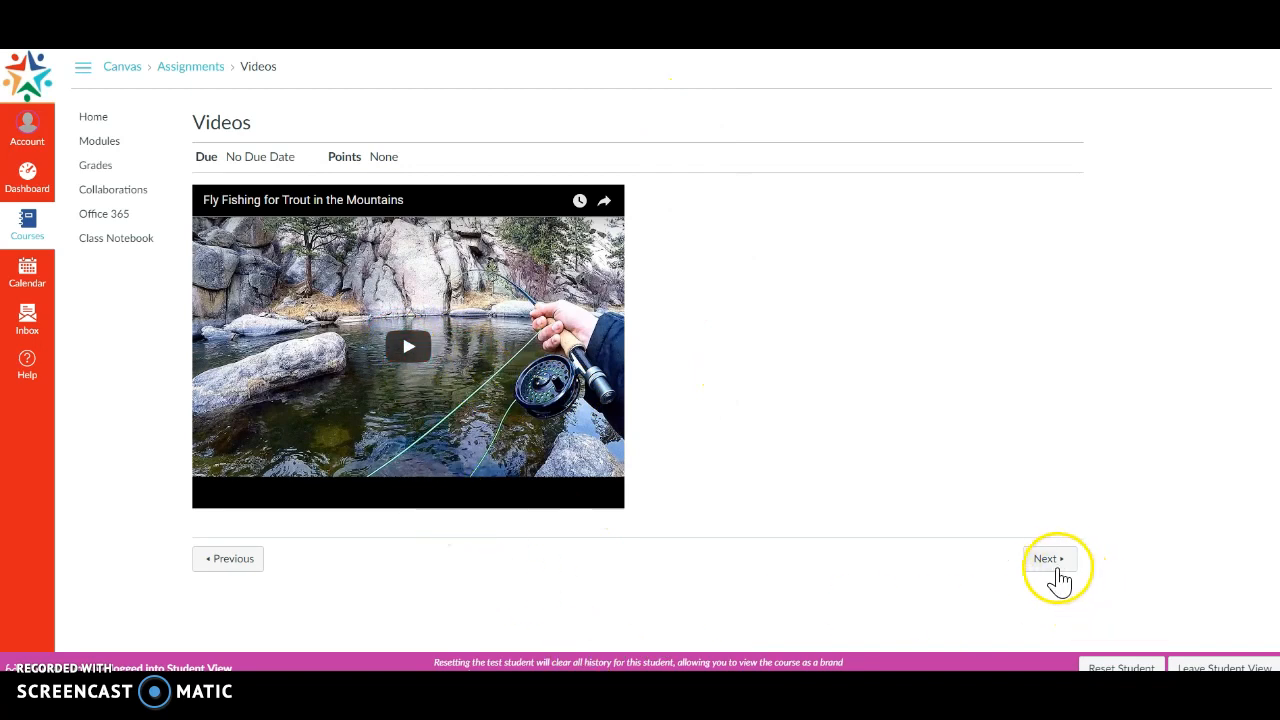
Go on to the PB & J sandwich assignment, start a submission and examine the Text Entry, Website URL and Media options.
click(1050, 563)
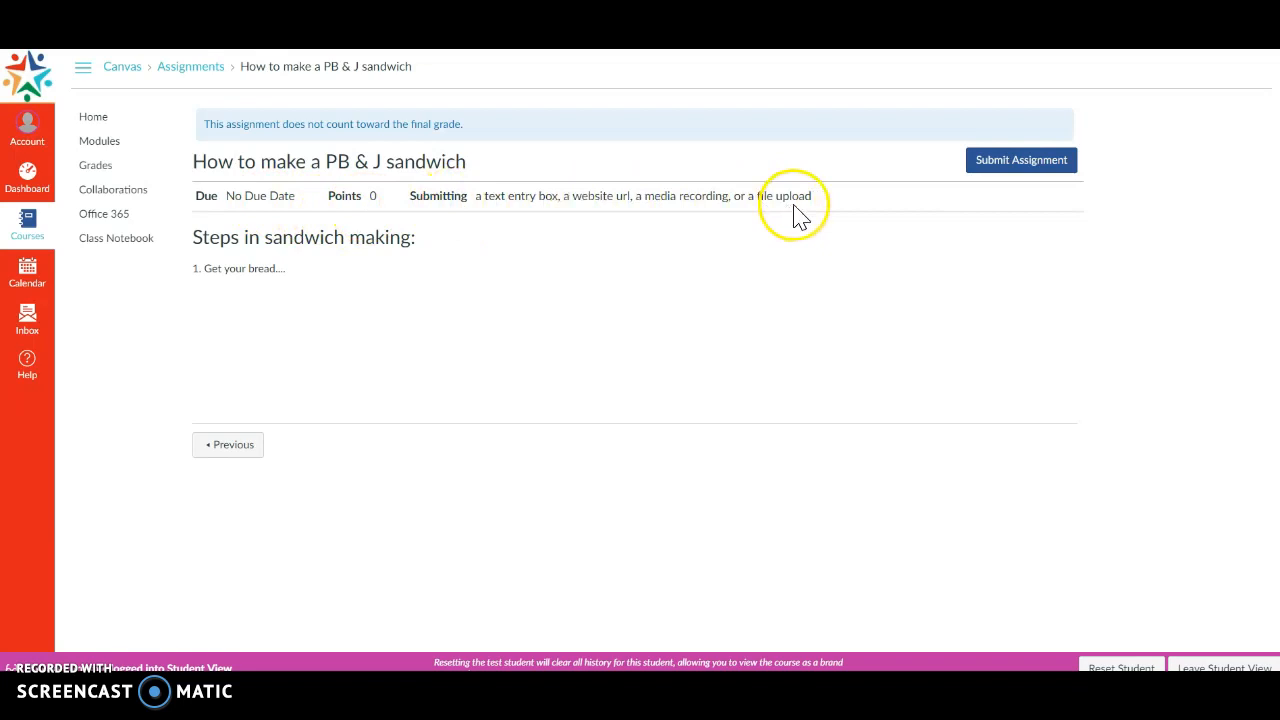
click(1012, 170)
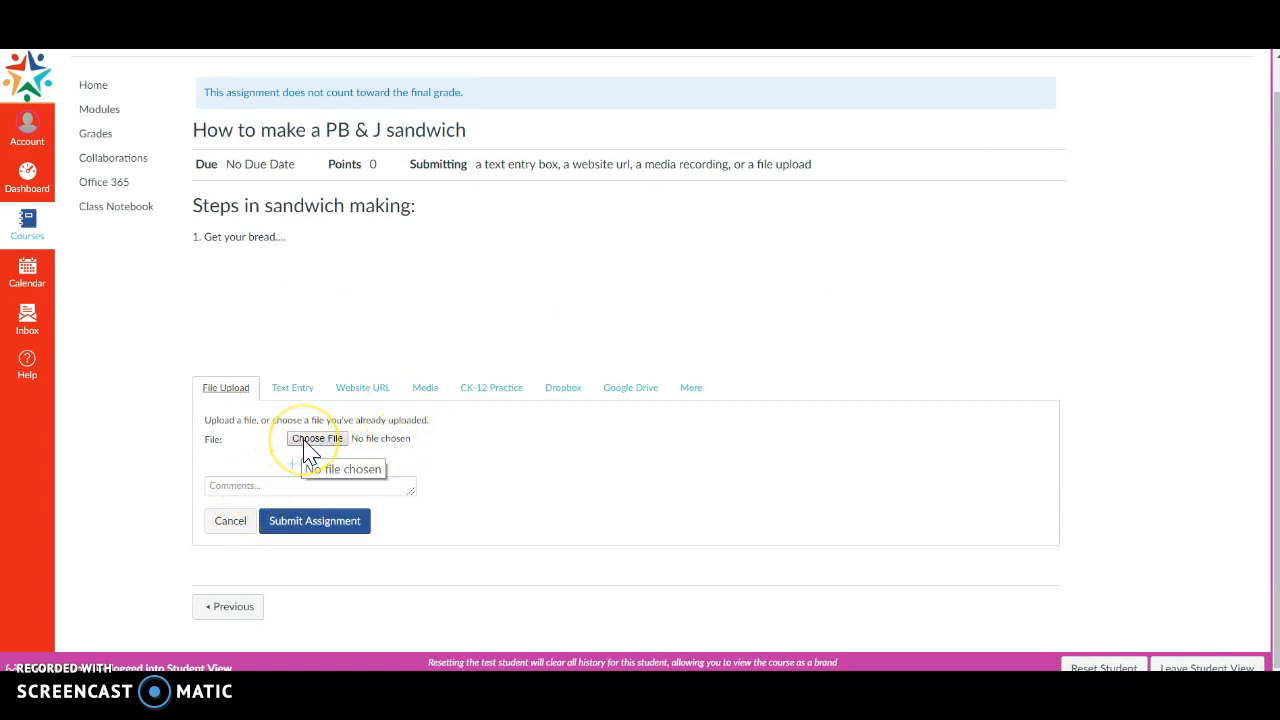
click(290, 388)
scroll(286, 390, down, 2)
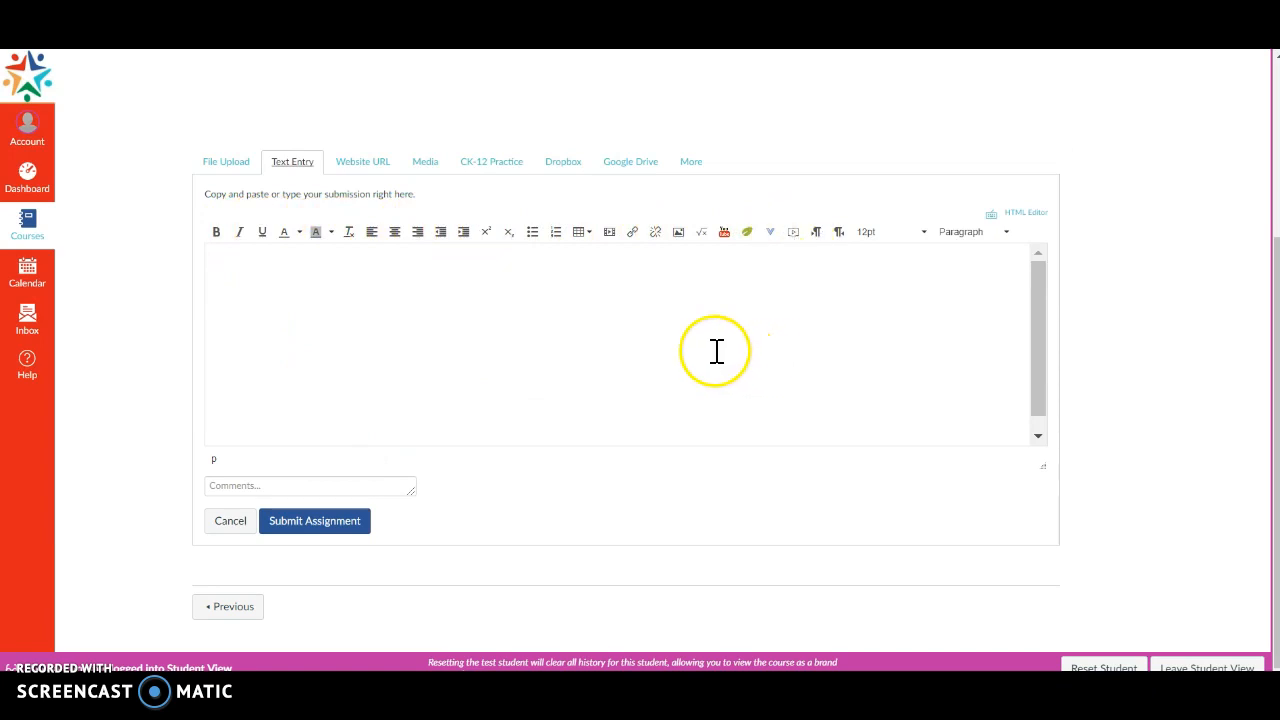
click(376, 173)
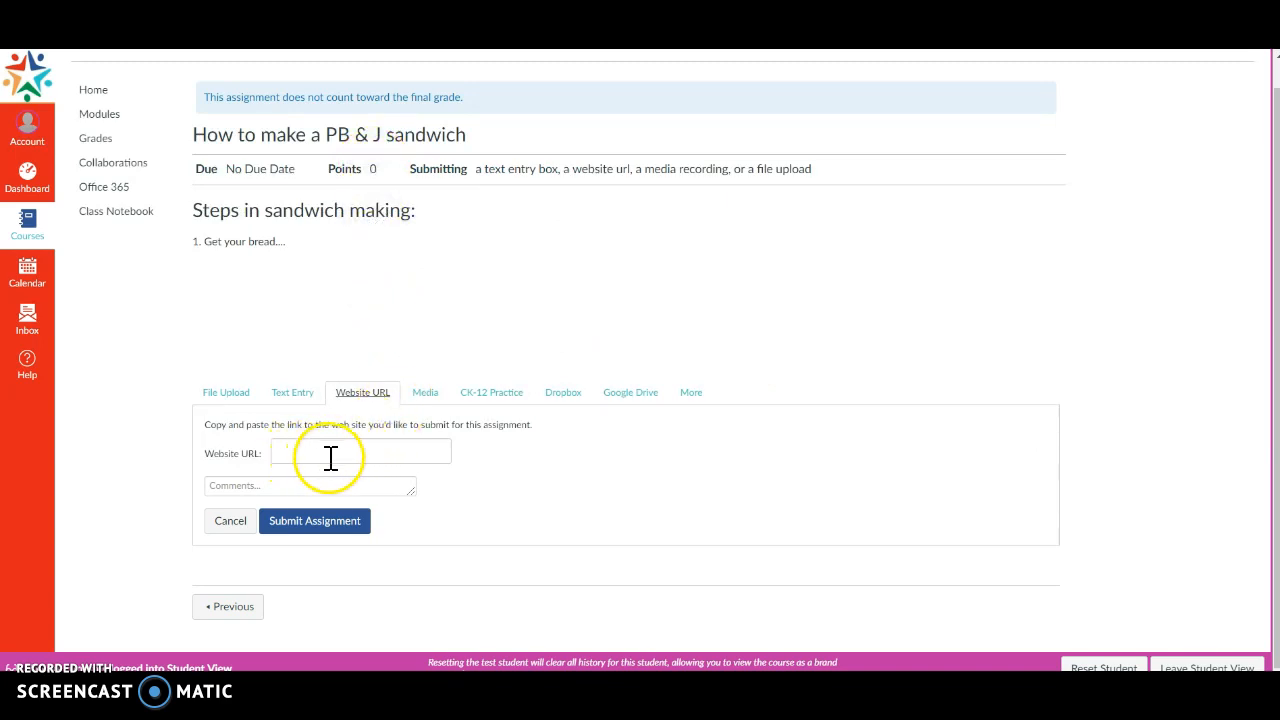
click(424, 395)
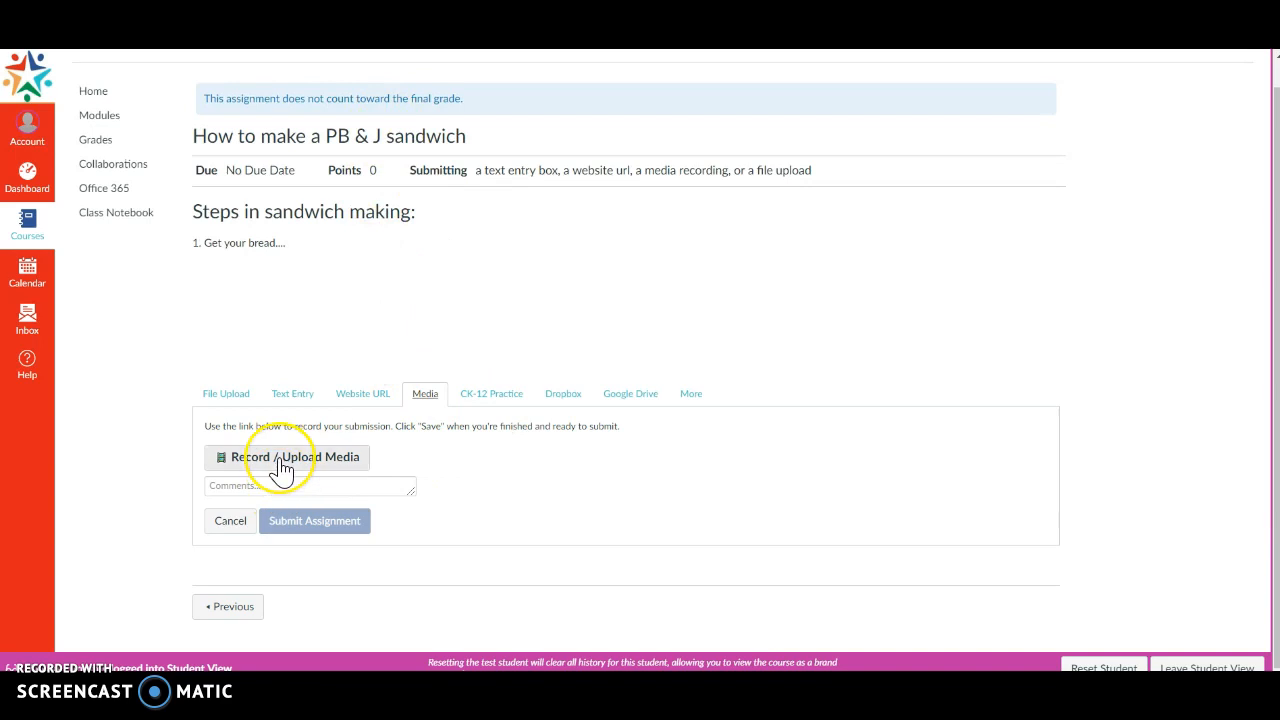